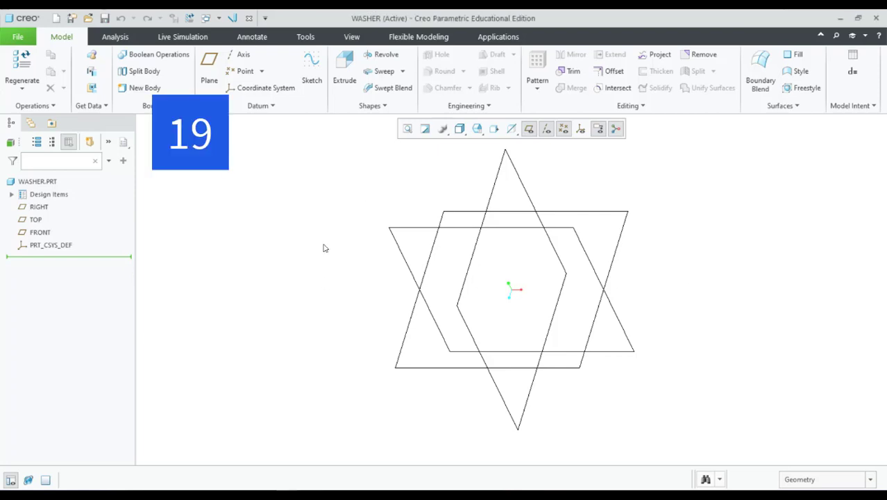
Start a sketch on the TOP plane and draw two concentric circles at the origin.
{"action": "left_click", "coordinate": [311, 69]}
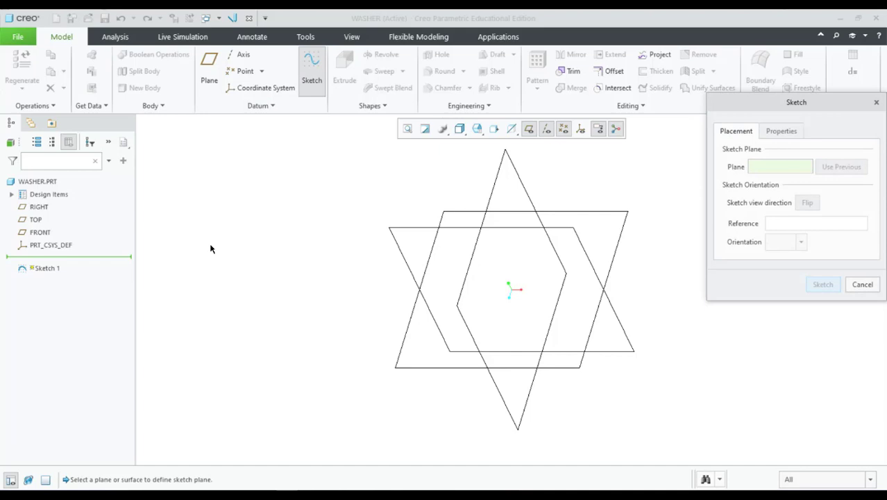
{"action": "left_click", "coordinate": [40, 220]}
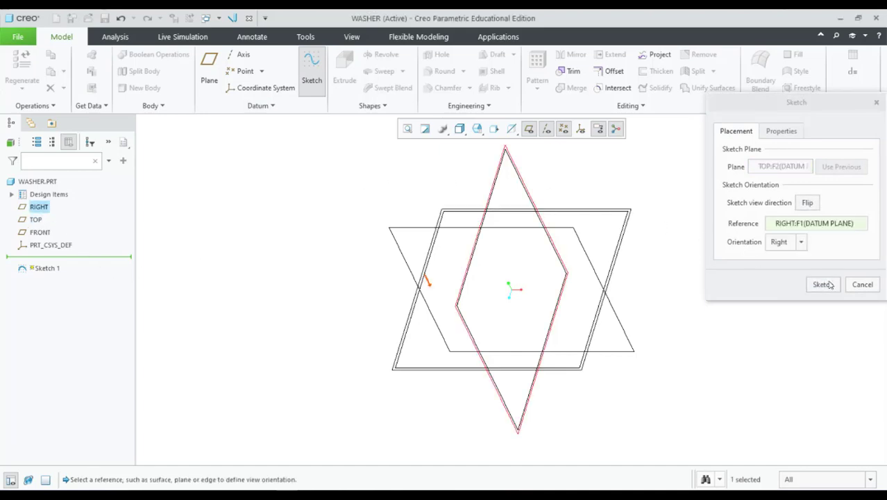
{"action": "left_click", "coordinate": [824, 285]}
{"action": "left_click", "coordinate": [272, 87]}
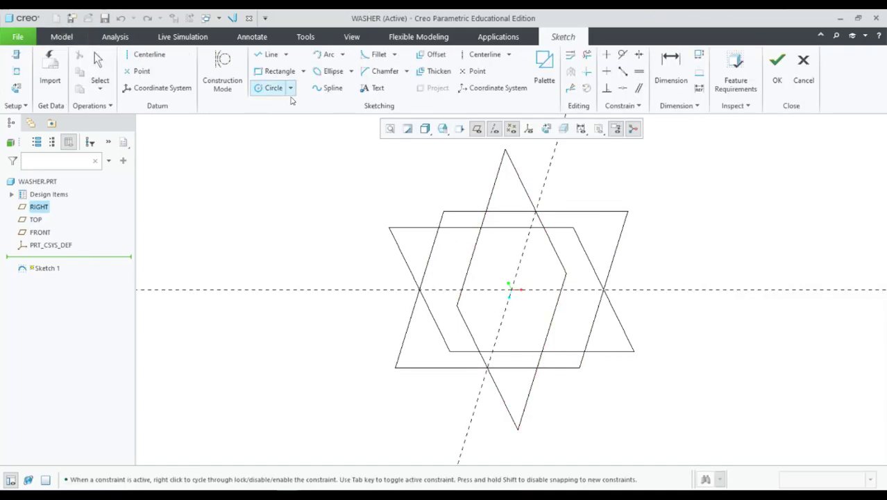
{"action": "left_click", "coordinate": [512, 290]}
{"action": "left_click", "coordinate": [565, 295]}
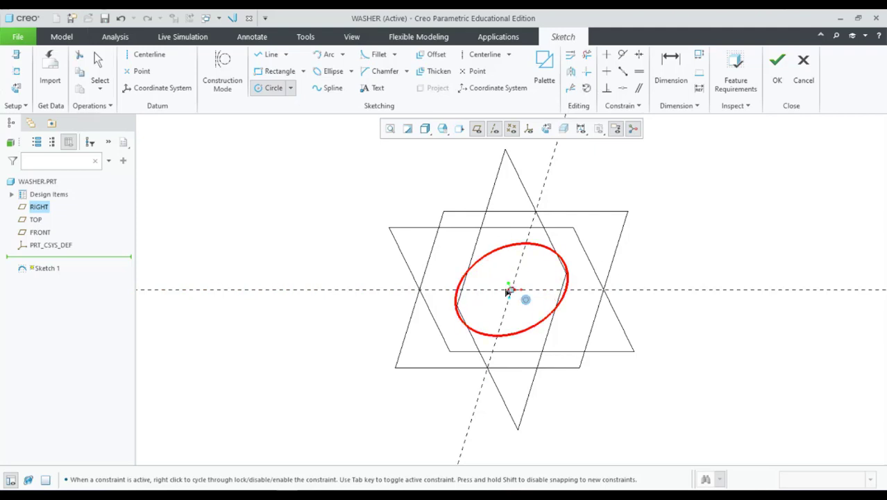
{"action": "left_click", "coordinate": [512, 289]}
{"action": "left_click", "coordinate": [598, 352]}
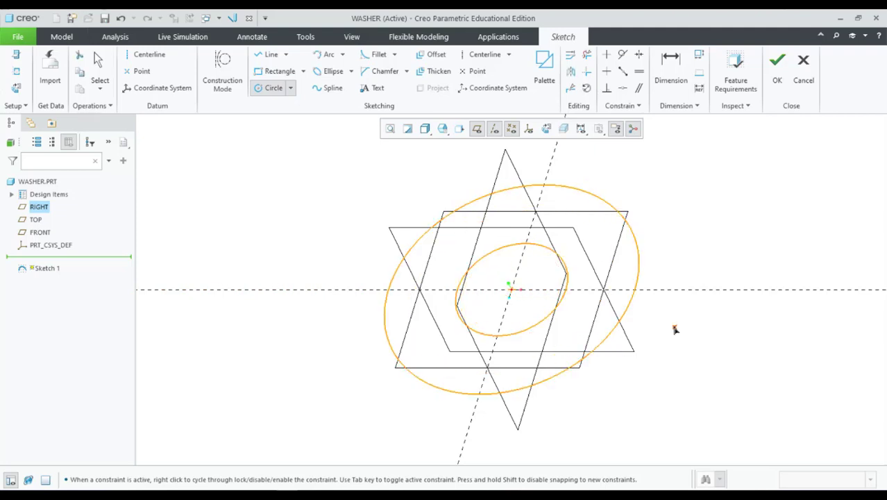
{"action": "middle_click", "coordinate": [672, 328]}
Set the circle diameters to 1.00 and 2.00 and finish the sketch.
{"action": "double_click", "coordinate": [439, 245]}
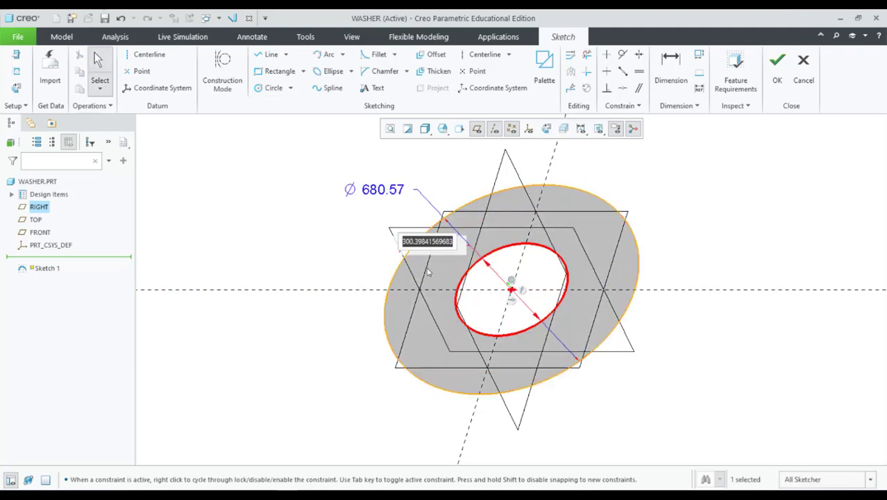
{"action": "type", "text": "1"}
{"action": "key", "text": "Return"}
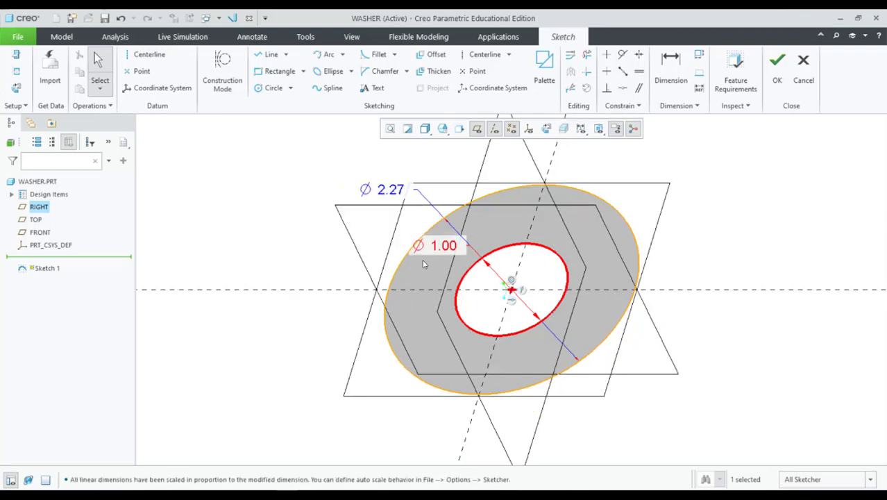
{"action": "left_click", "coordinate": [380, 193]}
{"action": "double_click", "coordinate": [382, 192]}
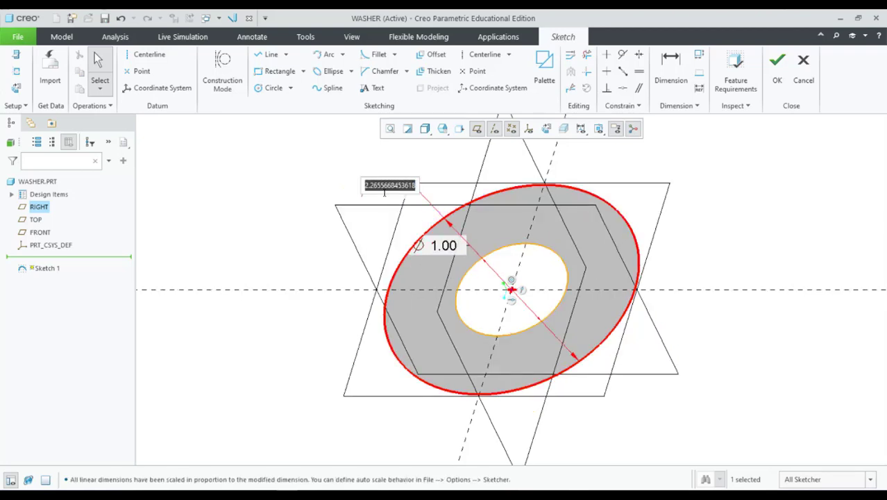
{"action": "type", "text": "2"}
{"action": "key", "text": "Return"}
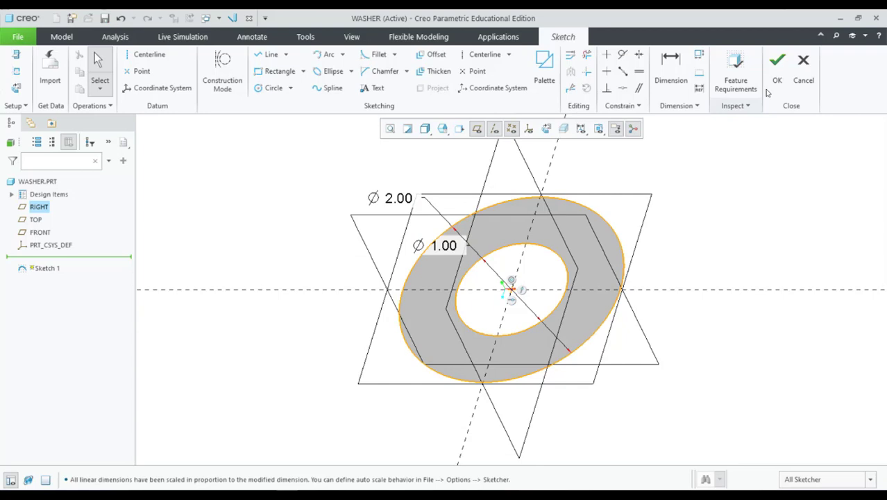
{"action": "left_click", "coordinate": [778, 66]}
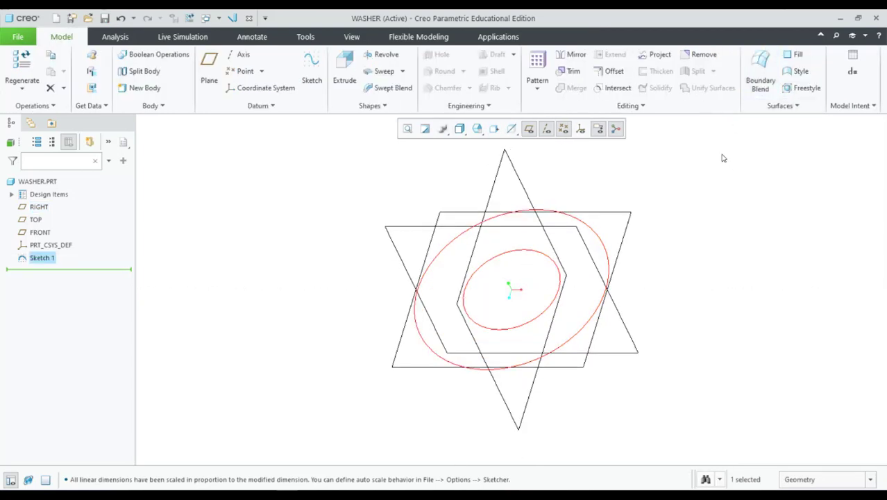
Create the Fill 1 ring surface from Sketch 1 and view it at an angle.
{"action": "left_click", "coordinate": [797, 54]}
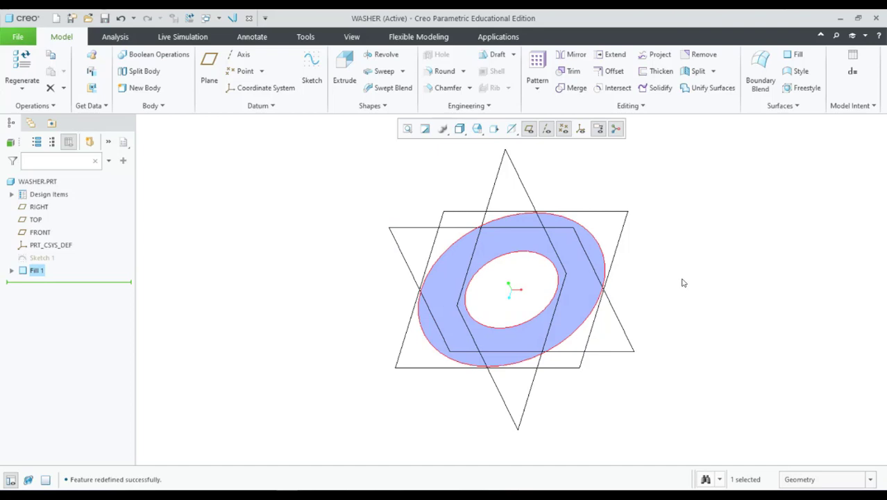
{"action": "mouse_move", "coordinate": [673, 284]}
{"action": "middle_mouse_down"}
{"action": "mouse_move", "coordinate": [672, 220]}
{"action": "mouse_move", "coordinate": [679, 275]}
{"action": "middle_mouse_up"}
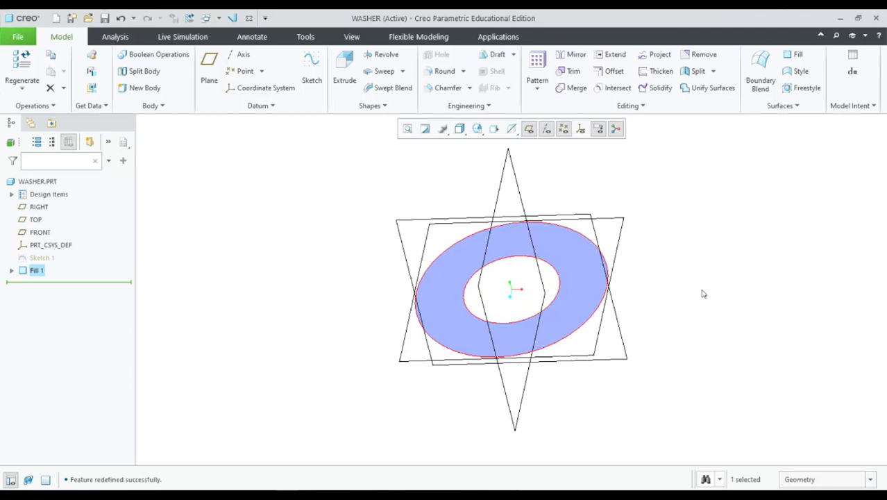
{"action": "left_click", "coordinate": [702, 293]}
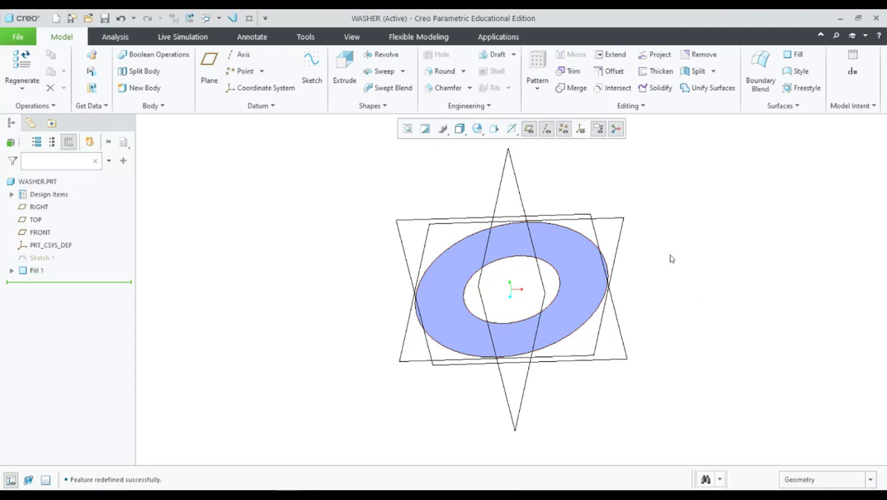
Thicken the Fill 1 ring surface by 0.50 into a solid washer, viewed from above.
{"action": "left_click", "coordinate": [661, 71]}
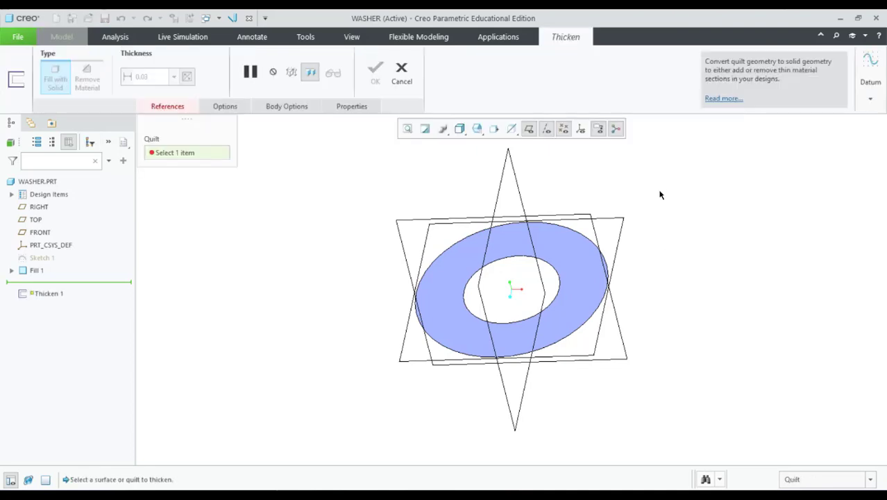
{"action": "left_click", "coordinate": [594, 274]}
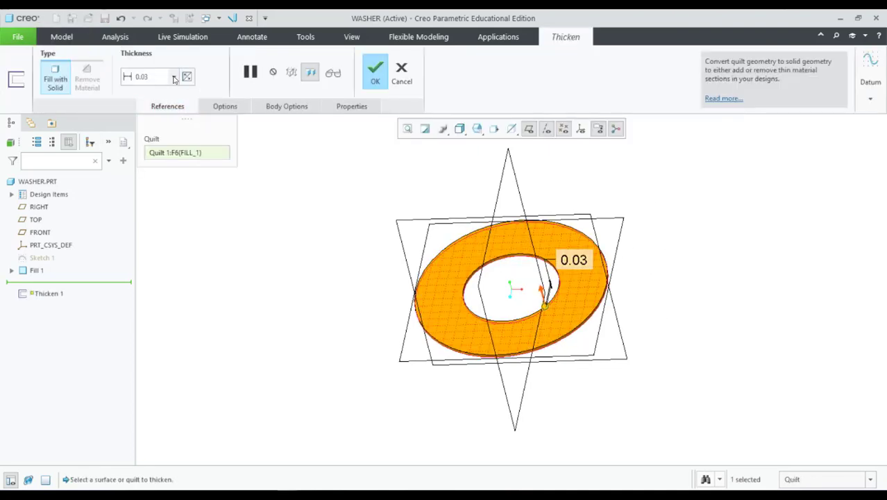
{"action": "double_click", "coordinate": [162, 79]}
{"action": "key", "text": "BackSpace"}
{"action": "type", "text": ".5"}
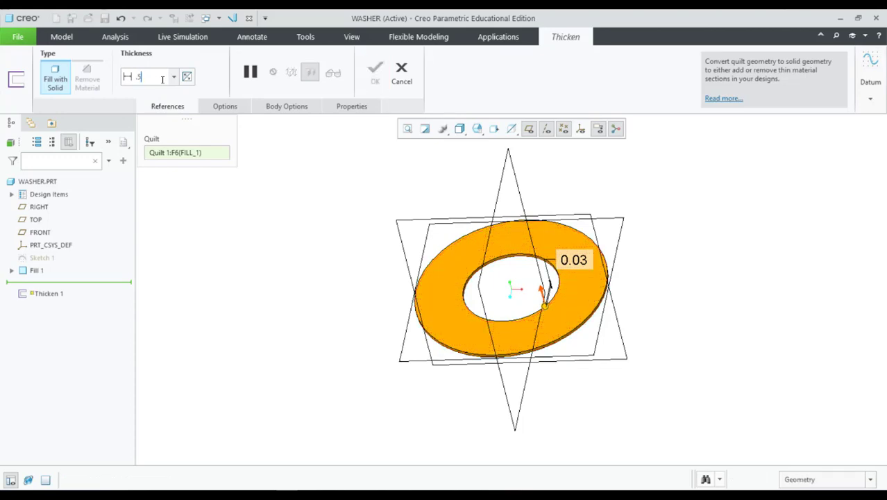
{"action": "key", "text": "Return"}
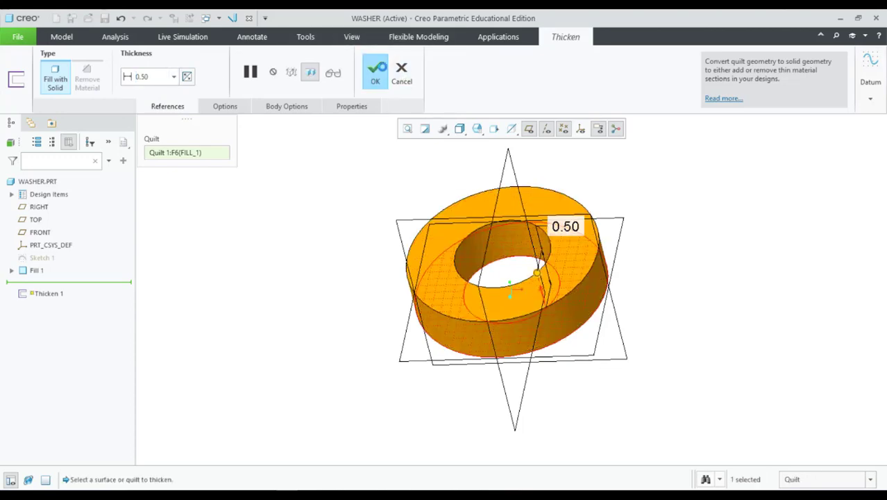
{"action": "left_click", "coordinate": [375, 73]}
{"action": "key", "text": "ctrl+d"}
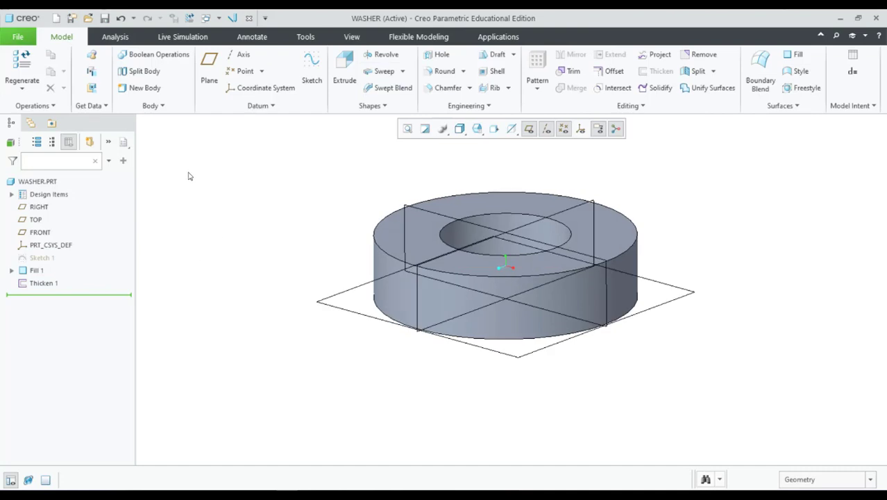
{"action": "middle_click_drag", "start_coordinate": [188, 177], "coordinate": [196, 145]}
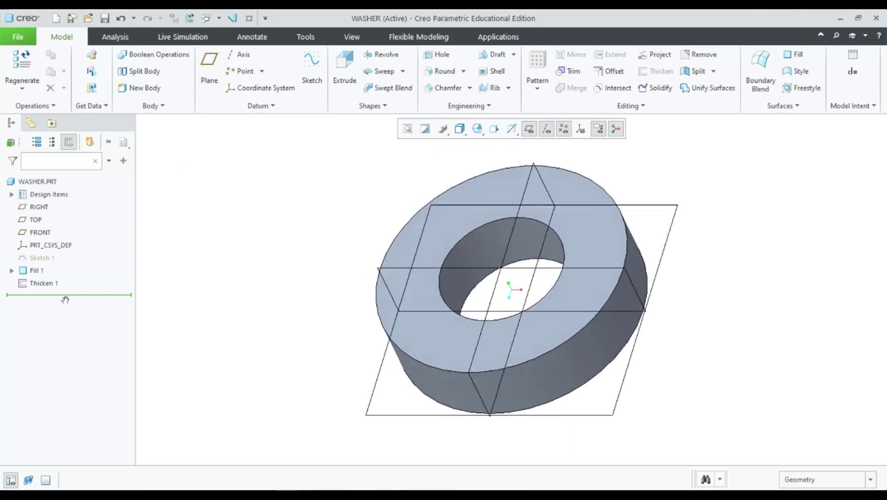
Roll the model back before the sketch and start an extrusion on the TOP plane.
{"action": "left_click_drag", "start_coordinate": [60, 288], "coordinate": [43, 254]}
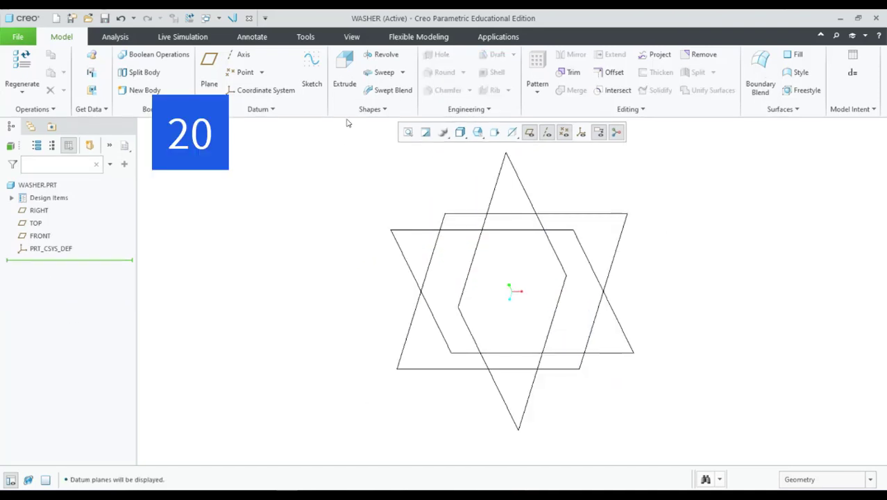
{"action": "left_click", "coordinate": [346, 86]}
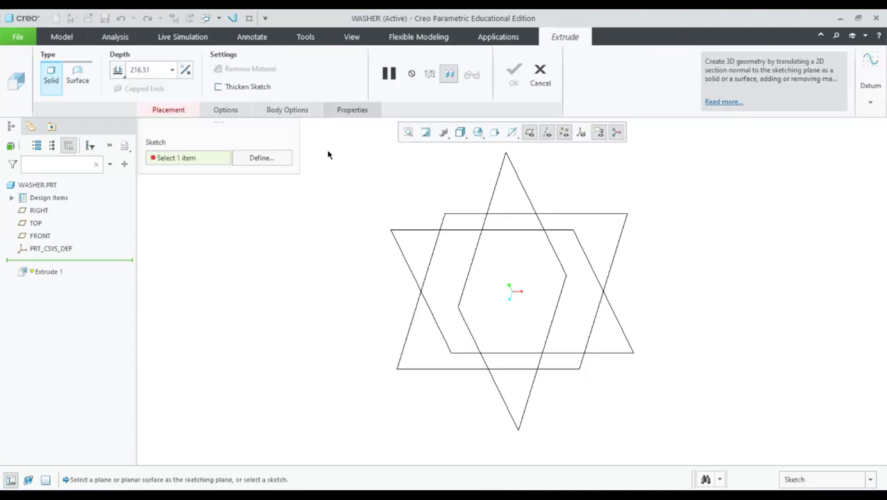
{"action": "left_click", "coordinate": [455, 221]}
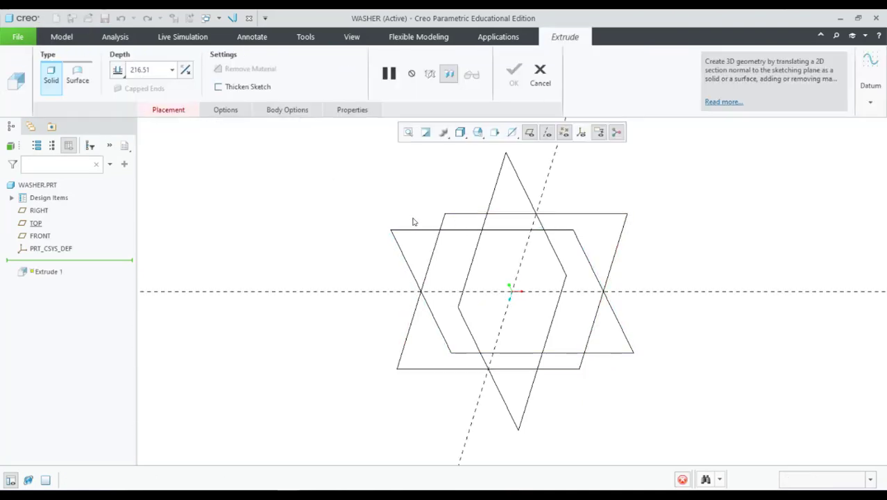
Draw a circle centred on the origin with a 1.00 diameter.
{"action": "left_click", "coordinate": [271, 90]}
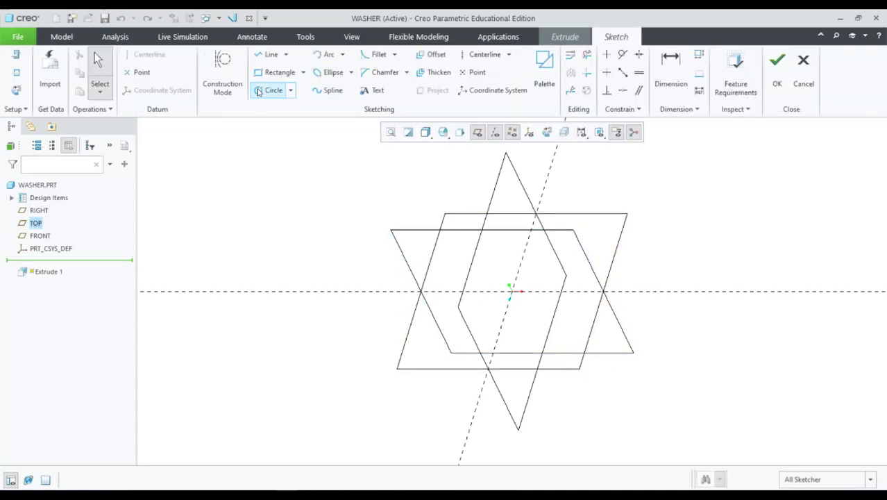
{"action": "left_click", "coordinate": [513, 293]}
{"action": "left_click", "coordinate": [541, 301]}
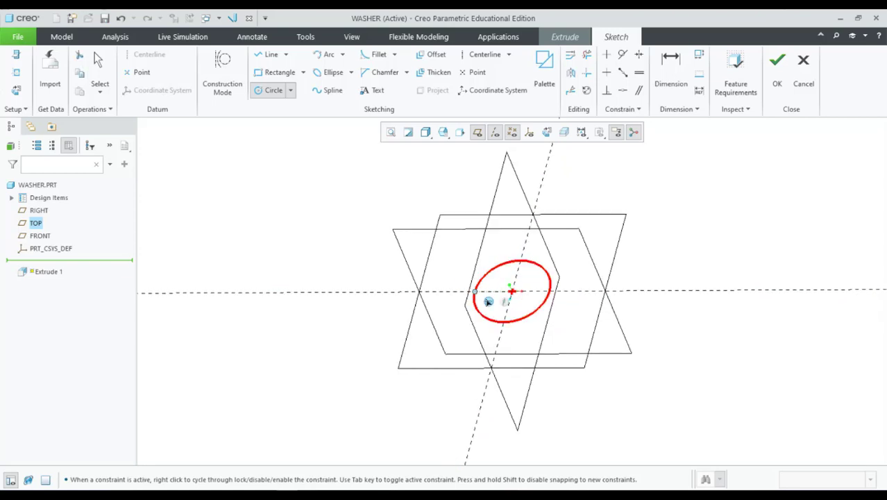
{"action": "middle_click", "coordinate": [609, 345]}
{"action": "double_click", "coordinate": [450, 265]}
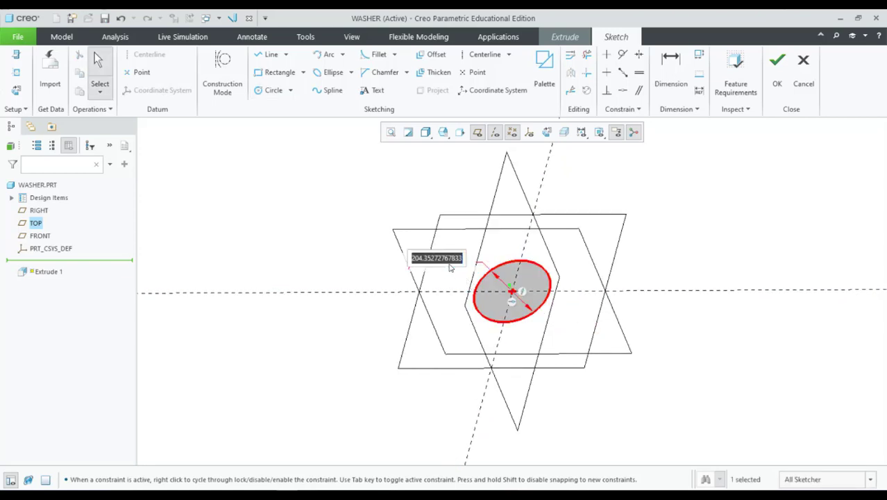
{"action": "type", "text": "1"}
{"action": "key", "text": "Return"}
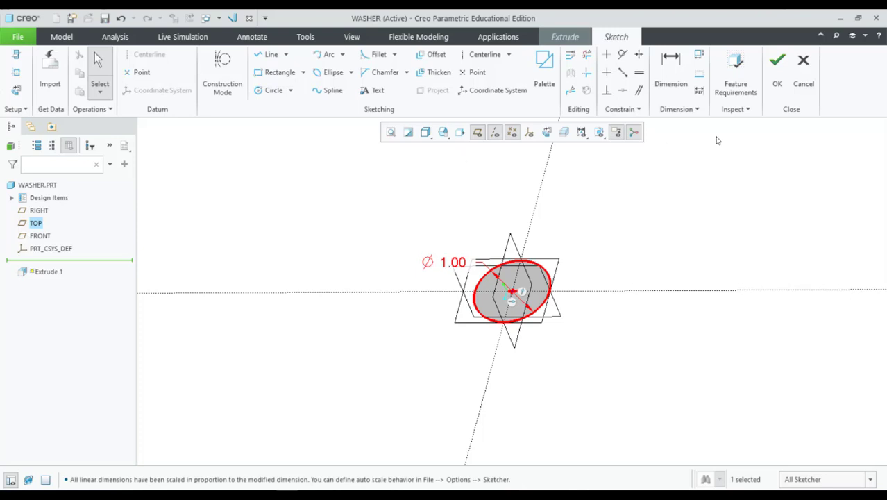
Extrude the 1.00 circle as an open surface 0.50 deep.
{"action": "left_click", "coordinate": [775, 70]}
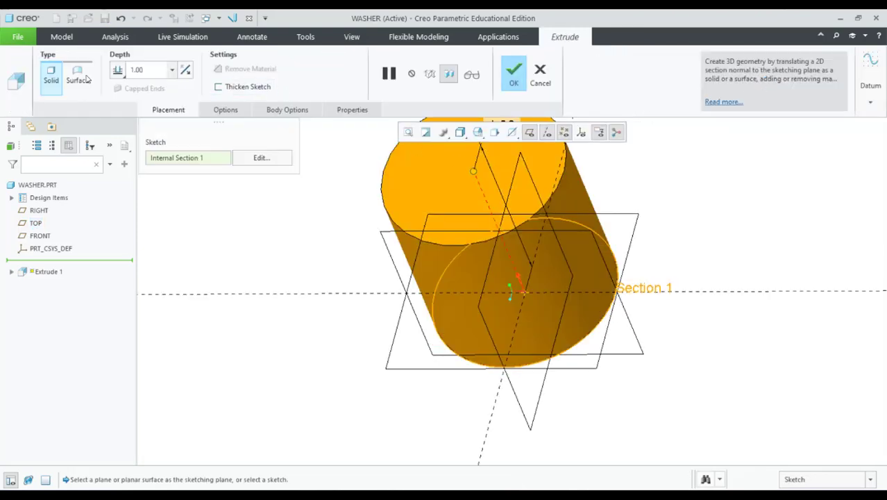
{"action": "left_click", "coordinate": [82, 78]}
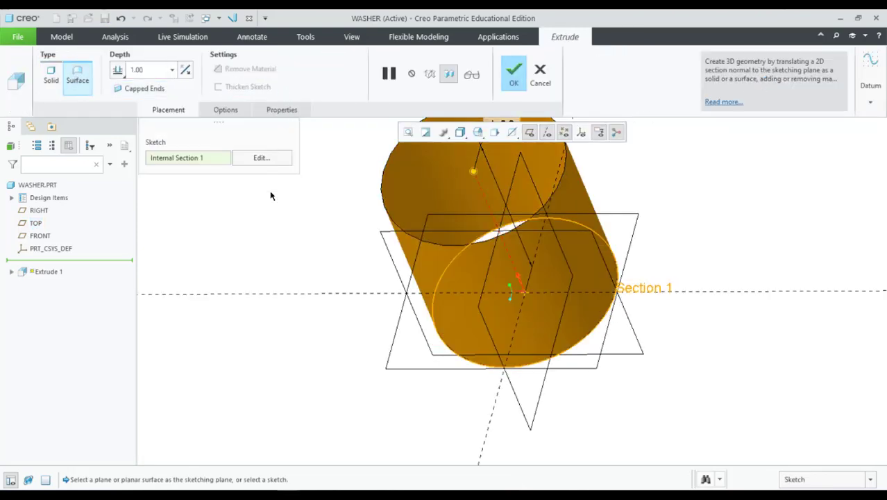
{"action": "double_click", "coordinate": [151, 73]}
{"action": "type", "text": "0.5"}
{"action": "key", "text": "Return"}
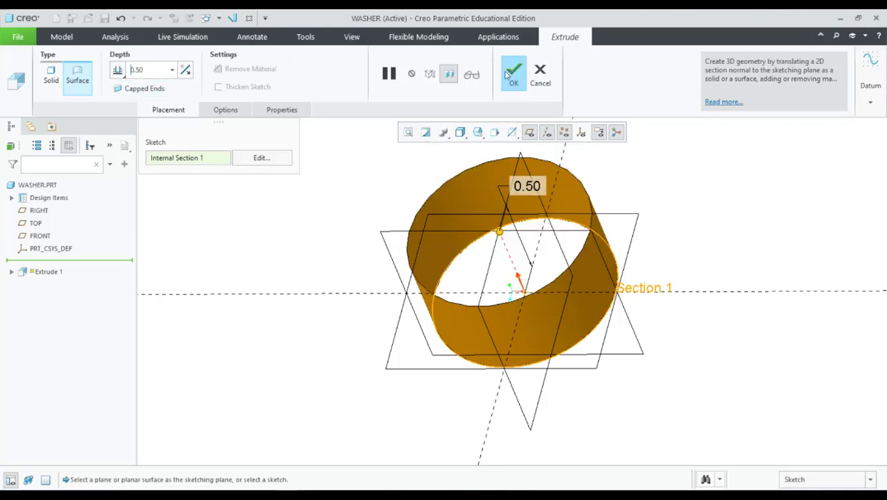
{"action": "left_click", "coordinate": [508, 75]}
{"action": "mouse_move", "coordinate": [702, 280]}
{"action": "middle_mouse_down"}
{"action": "mouse_move", "coordinate": [711, 242]}
{"action": "mouse_move", "coordinate": [700, 210]}
{"action": "mouse_move", "coordinate": [690, 272]}
{"action": "mouse_move", "coordinate": [616, 241]}
{"action": "middle_mouse_up"}
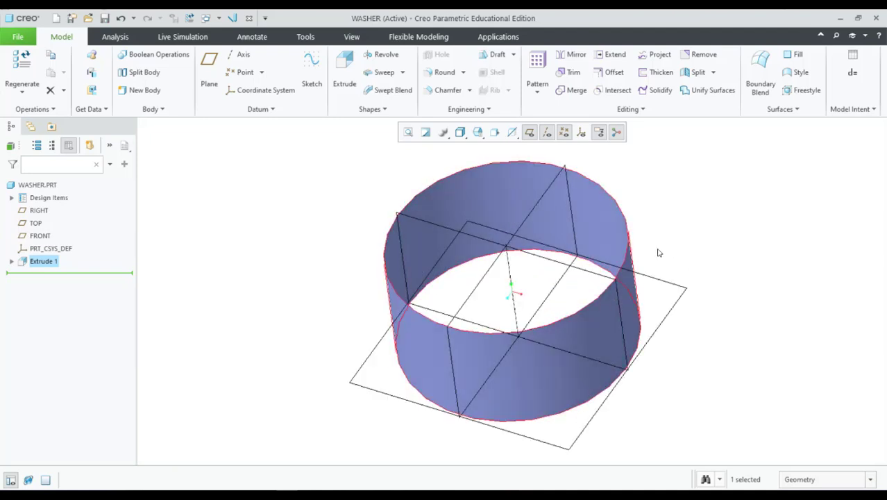
Thicken the extruded ring surface by 0.50 into a solid washer and view it edge-on.
{"action": "left_click", "coordinate": [677, 217]}
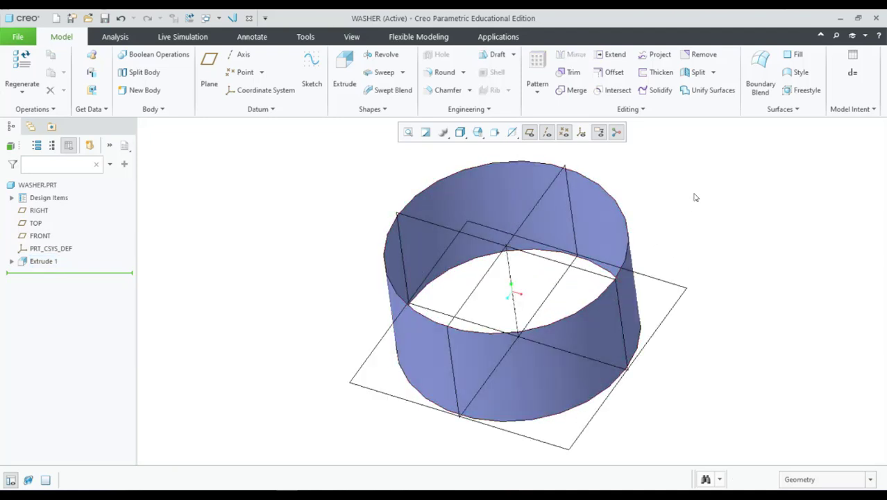
{"action": "left_click", "coordinate": [651, 75]}
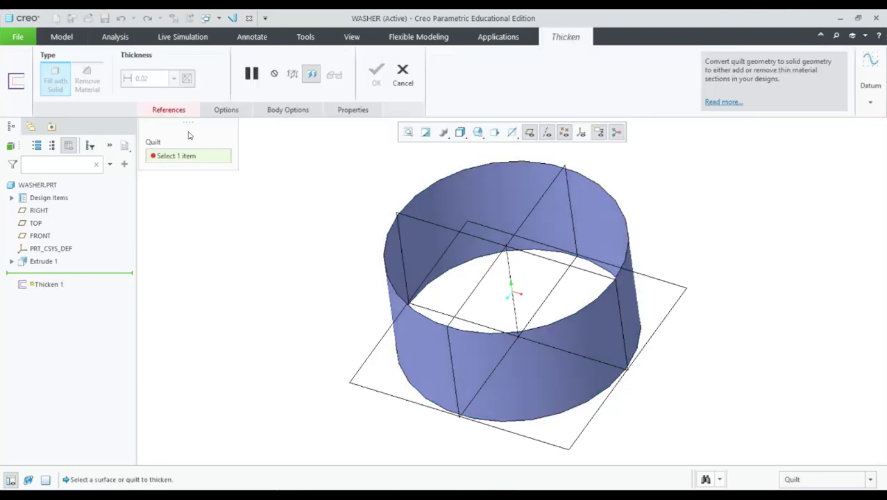
{"action": "left_click", "coordinate": [431, 357]}
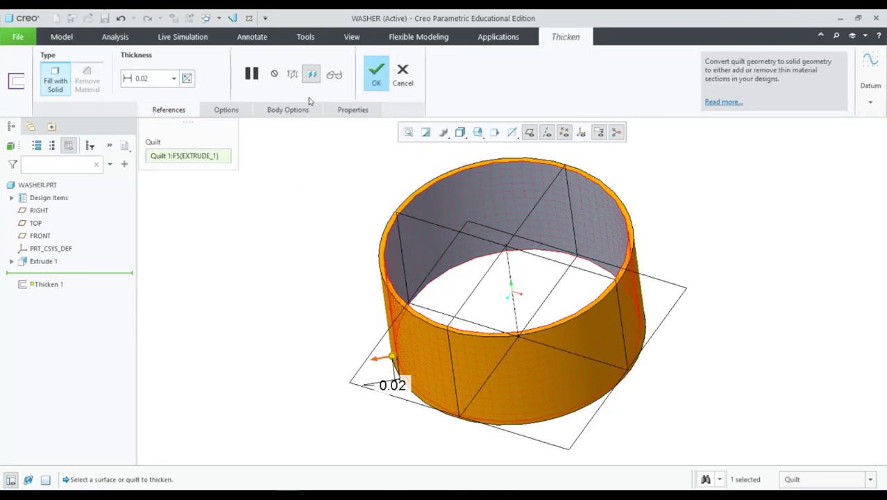
{"action": "double_click", "coordinate": [161, 79]}
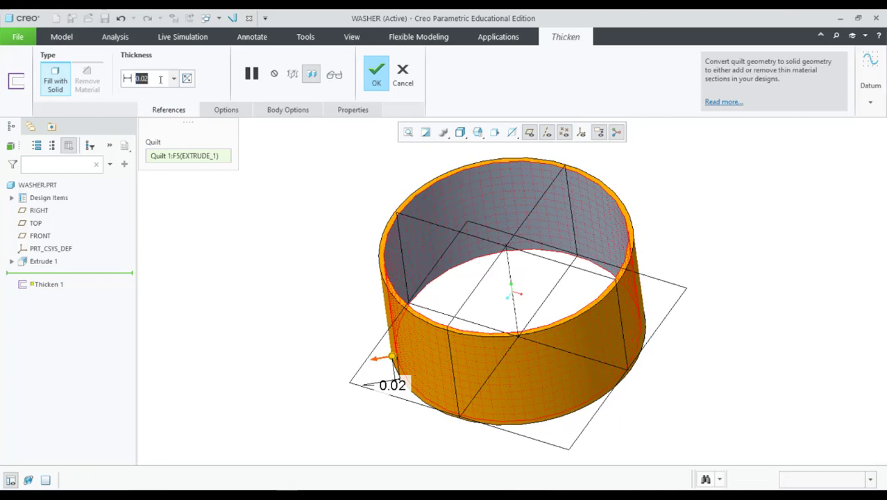
{"action": "type", "text": "0.5"}
{"action": "key", "text": "Return"}
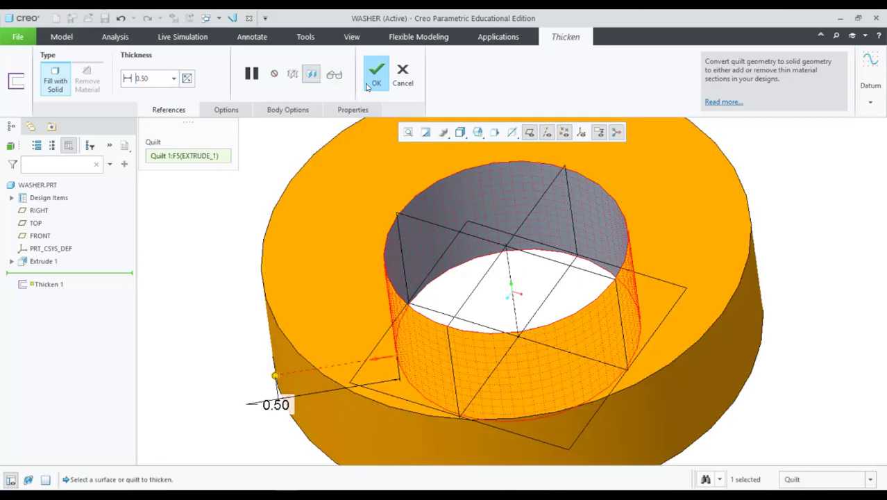
{"action": "left_click", "coordinate": [376, 83]}
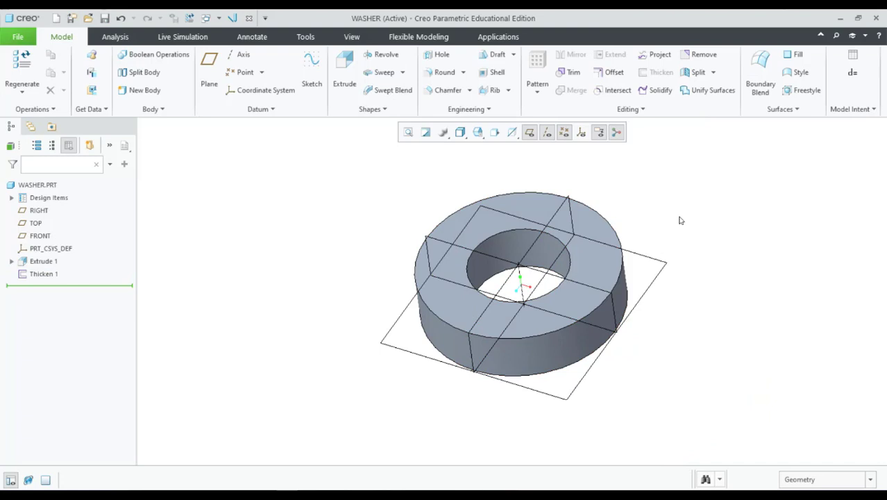
{"action": "mouse_move", "coordinate": [677, 221]}
{"action": "middle_mouse_down"}
{"action": "mouse_move", "coordinate": [700, 166]}
{"action": "mouse_move", "coordinate": [694, 216]}
{"action": "middle_mouse_up"}
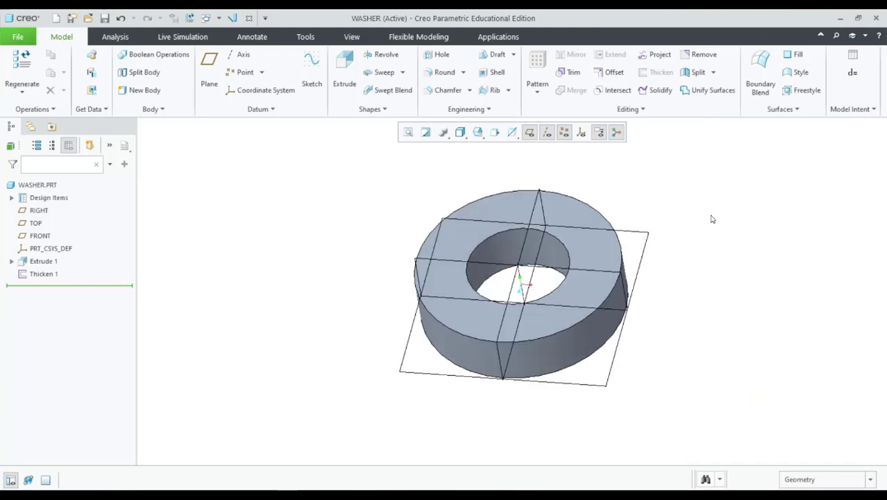
{"action": "scroll", "coordinate": [709, 217], "scroll_direction": "up", "scroll_amount": 2}
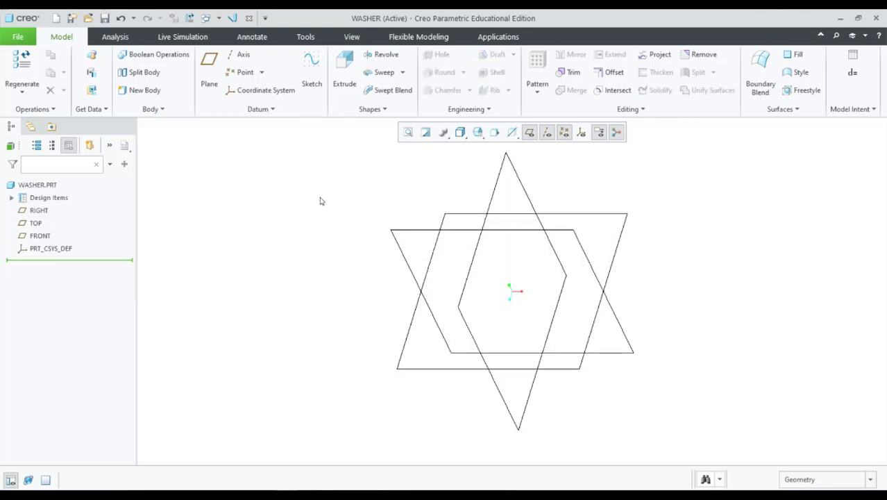
Start an extrusion sketch on the TOP plane with two concentric circles at the origin.
{"action": "left_click", "coordinate": [340, 84]}
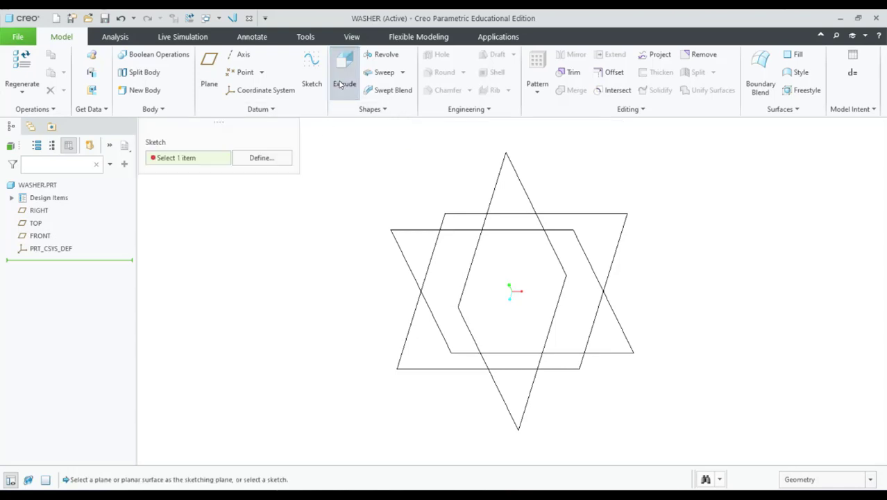
{"action": "left_click", "coordinate": [451, 220]}
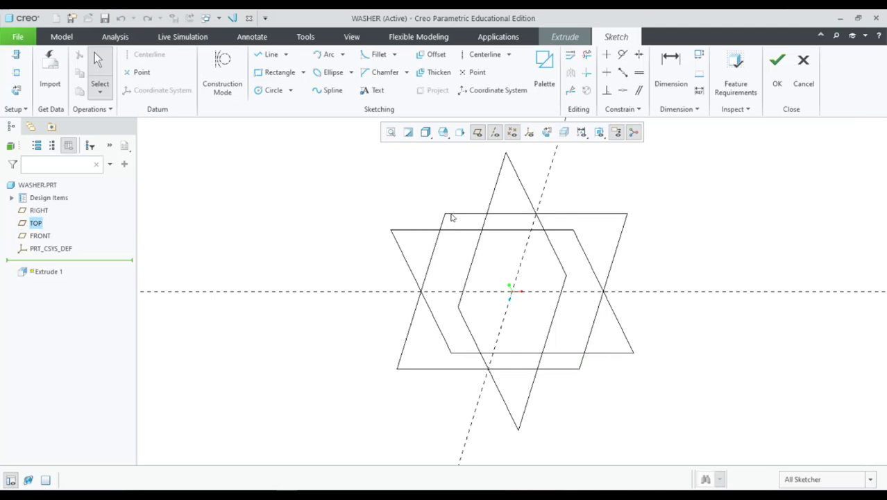
{"action": "left_click", "coordinate": [271, 91]}
{"action": "left_click", "coordinate": [512, 291]}
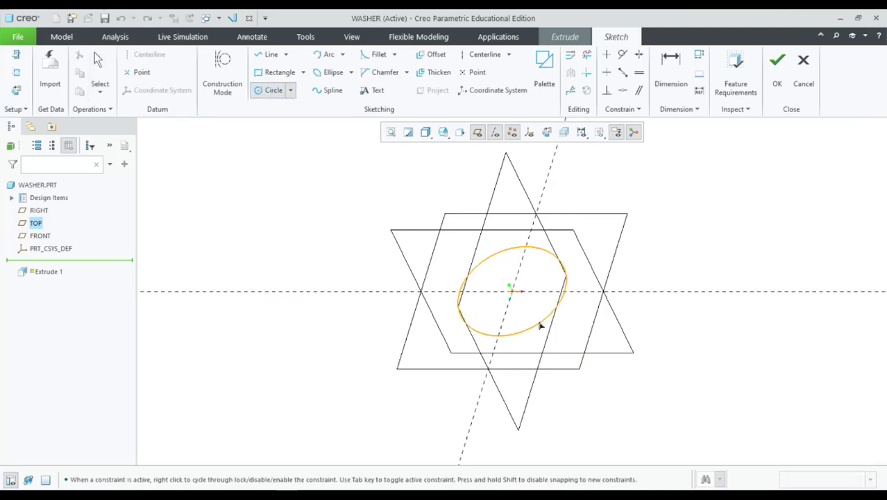
{"action": "left_click", "coordinate": [512, 291]}
{"action": "left_click", "coordinate": [594, 334]}
{"action": "middle_click", "coordinate": [614, 338]}
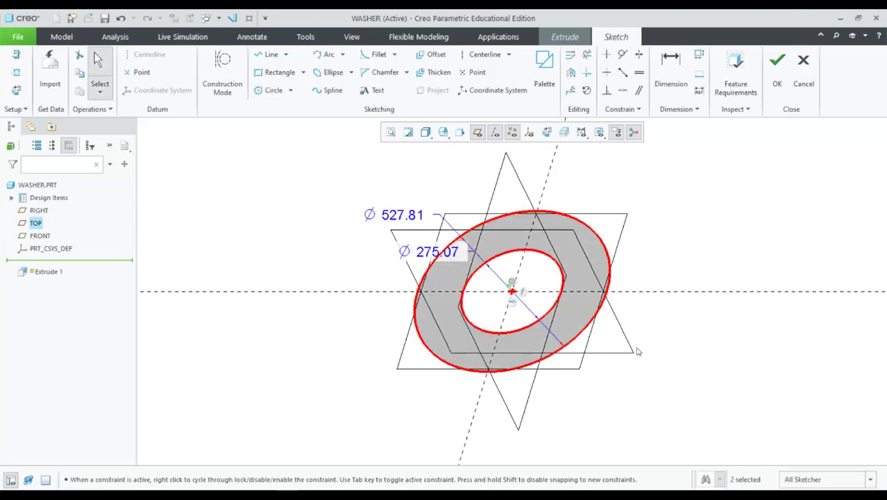
Set the inner and outer circle diameters to 1 and 2.
{"action": "double_click", "coordinate": [432, 254]}
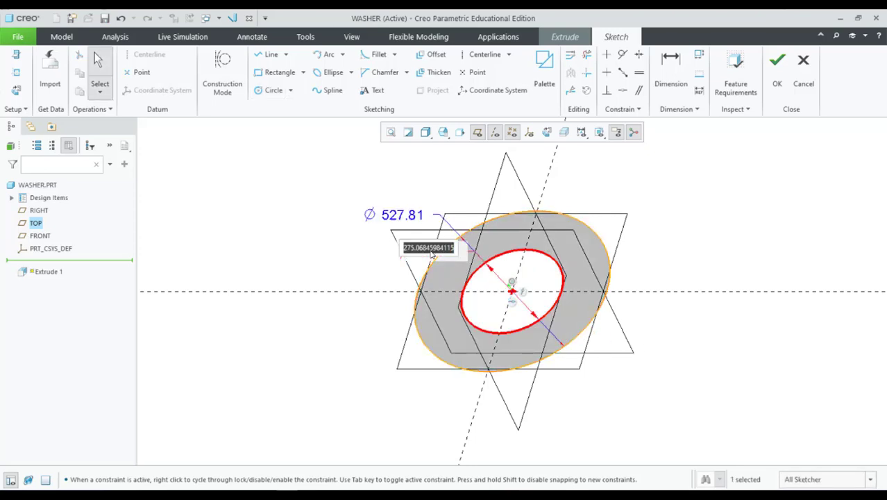
{"action": "type", "text": "1"}
{"action": "key", "text": "Return"}
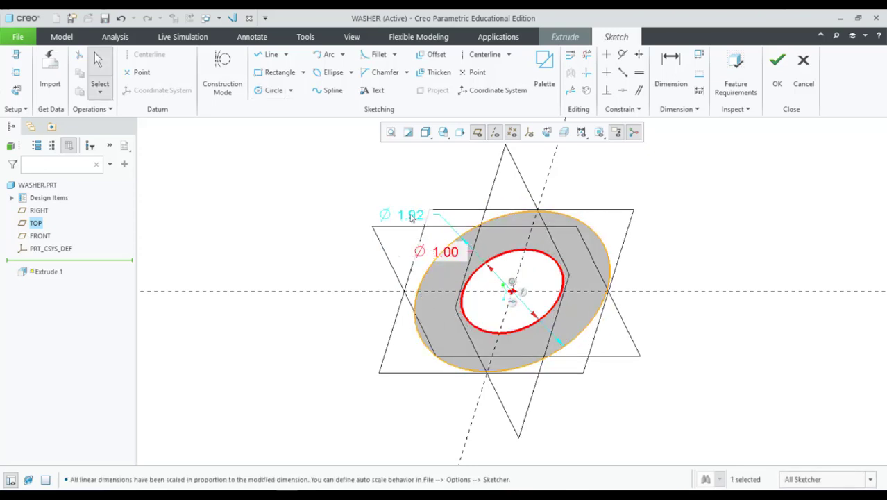
{"action": "double_click", "coordinate": [410, 215]}
{"action": "type", "text": "2"}
{"action": "key", "text": "Return"}
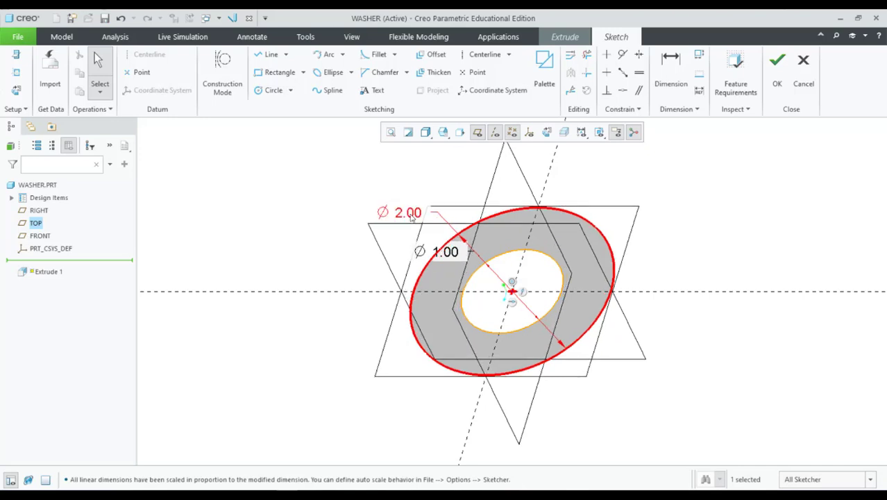
{"action": "left_click", "coordinate": [768, 129]}
Extrude the ring as a capped surface 0.50 deep to complete Extrude 1.
{"action": "left_click", "coordinate": [770, 78]}
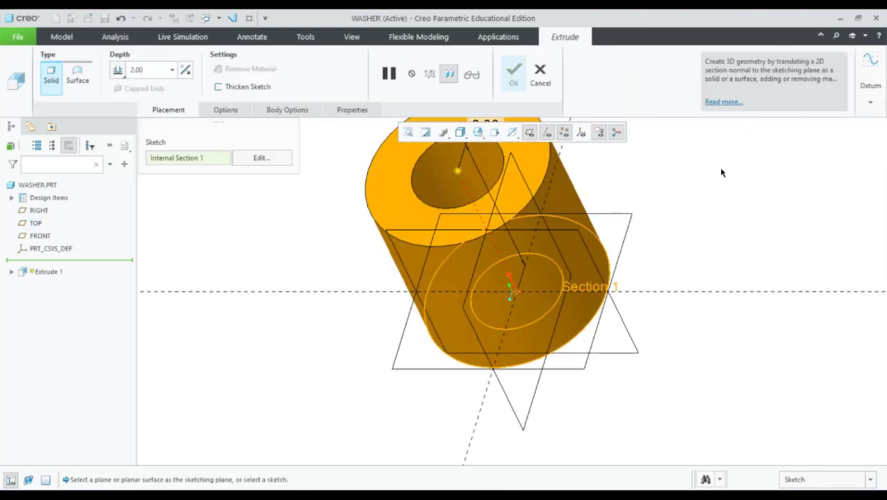
{"action": "left_click", "coordinate": [77, 75]}
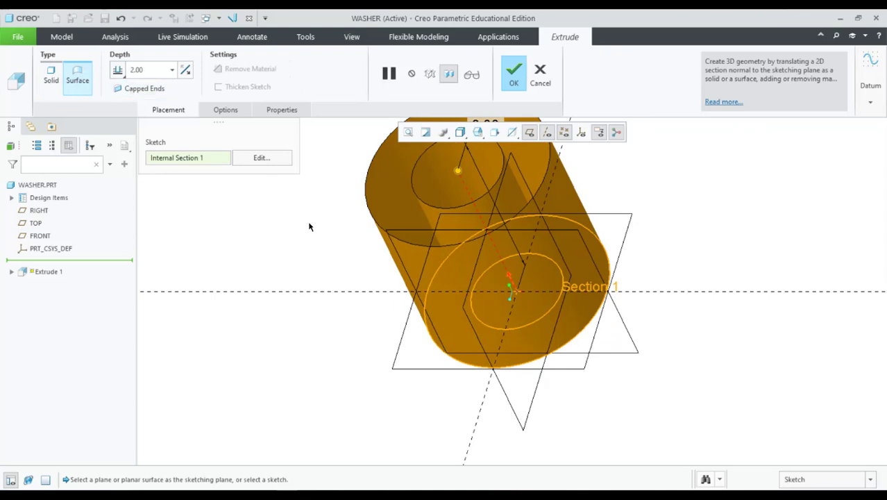
{"action": "middle_click_drag", "start_coordinate": [309, 223], "coordinate": [304, 244]}
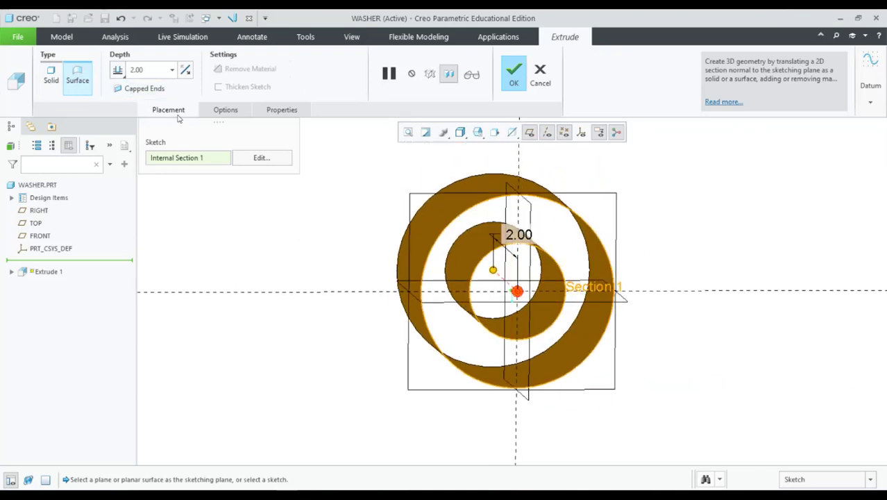
{"action": "left_click", "coordinate": [142, 88]}
{"action": "mouse_move", "coordinate": [243, 292]}
{"action": "middle_mouse_down"}
{"action": "mouse_move", "coordinate": [232, 186]}
{"action": "mouse_move", "coordinate": [234, 211]}
{"action": "mouse_move", "coordinate": [212, 272]}
{"action": "middle_mouse_up"}
{"action": "left_click", "coordinate": [161, 72]}
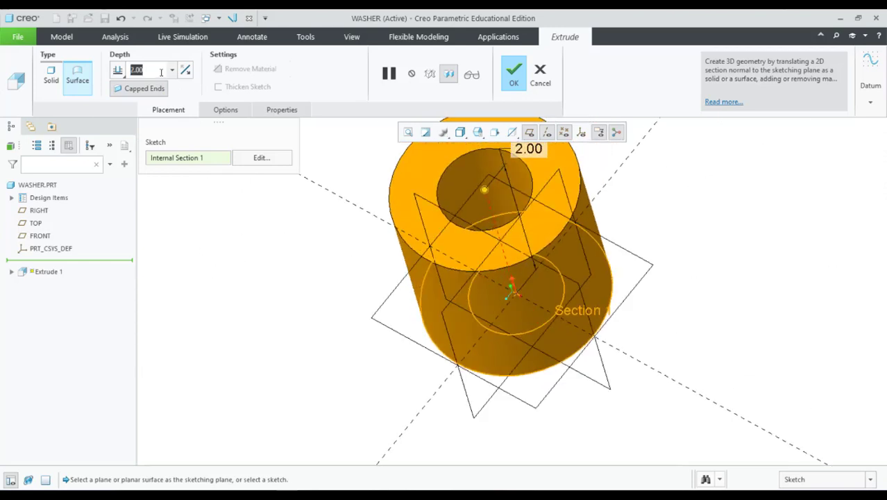
{"action": "type", "text": "0.5"}
{"action": "key", "text": "Return"}
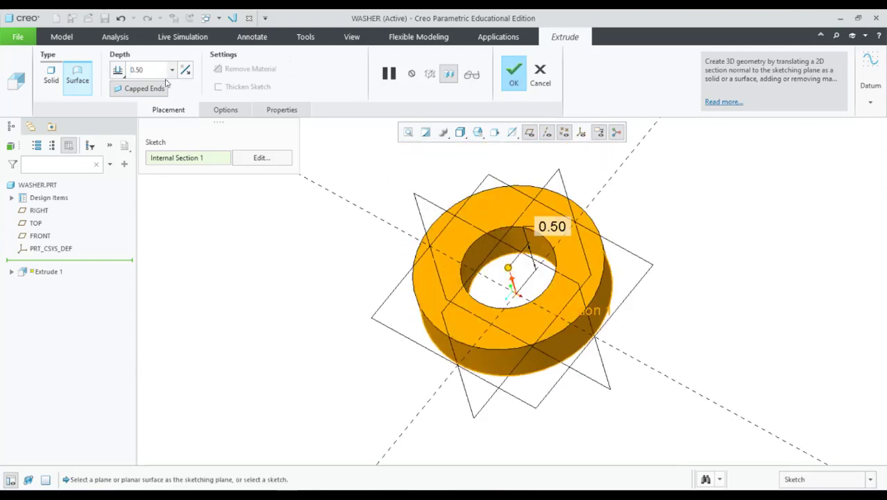
{"action": "left_click", "coordinate": [514, 75]}
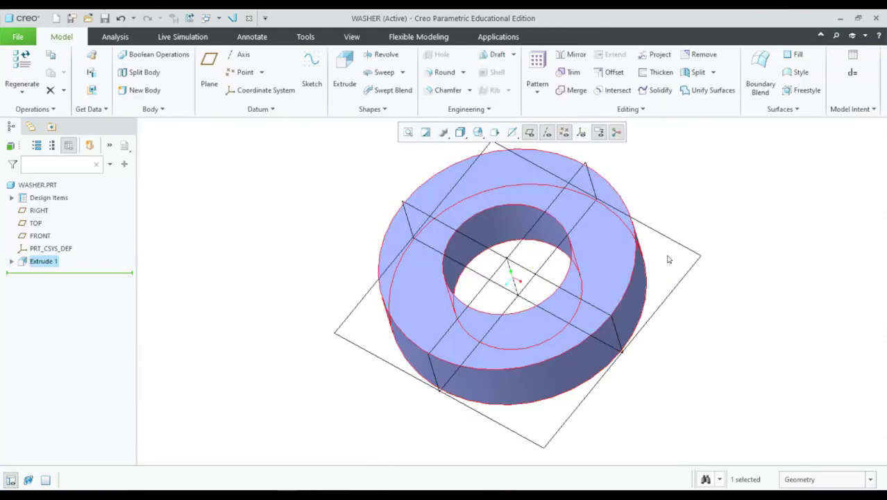
Add a Z-direction cross-section through the washer and inspect its inside.
{"action": "mouse_move", "coordinate": [663, 254]}
{"action": "middle_mouse_down"}
{"action": "mouse_move", "coordinate": [740, 223]}
{"action": "mouse_move", "coordinate": [759, 168]}
{"action": "mouse_move", "coordinate": [761, 206]}
{"action": "middle_mouse_up"}
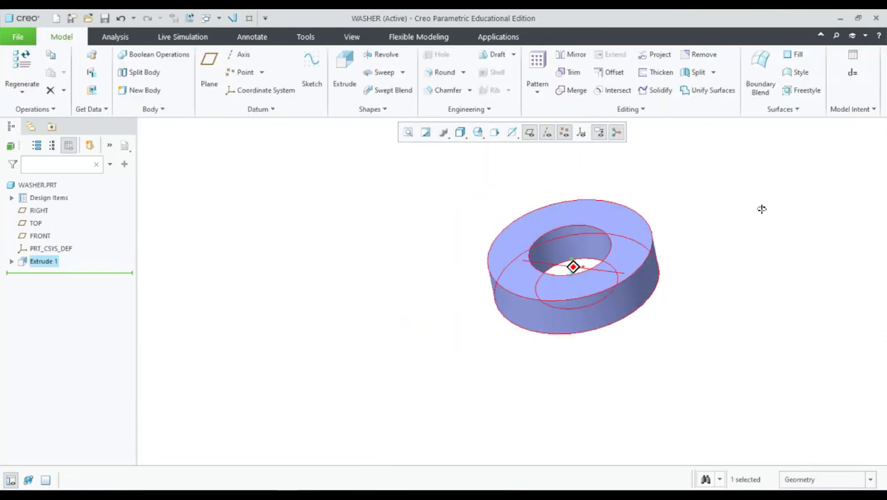
{"action": "left_click", "coordinate": [666, 184]}
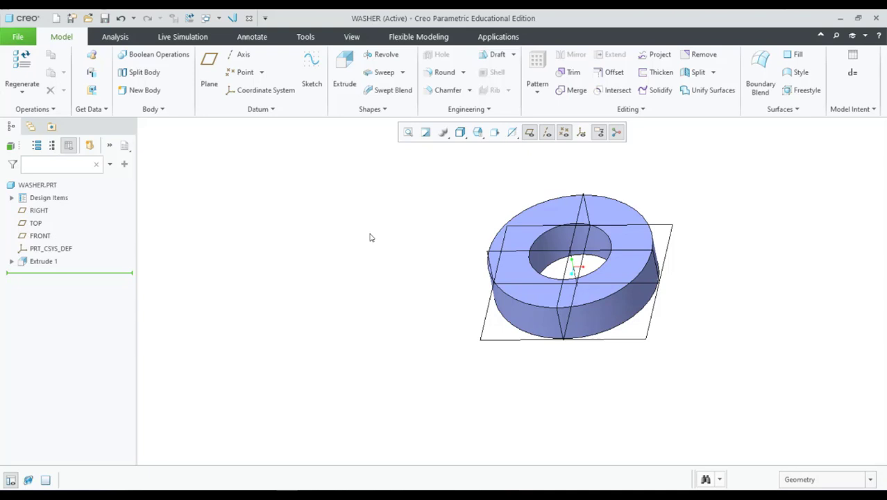
{"action": "scroll", "coordinate": [386, 271], "scroll_direction": "down", "scroll_amount": 2}
{"action": "scroll", "coordinate": [312, 240], "scroll_direction": "down", "scroll_amount": 2}
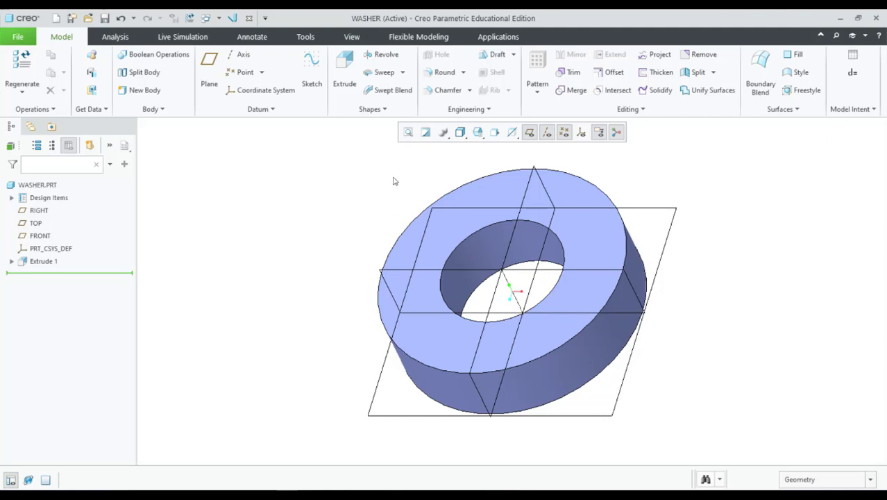
{"action": "left_click", "coordinate": [356, 39]}
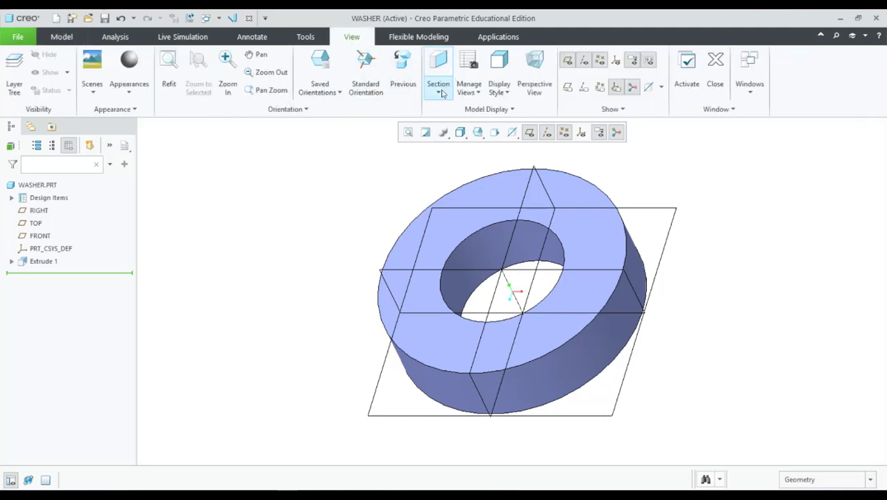
{"action": "left_click", "coordinate": [439, 92]}
{"action": "left_click", "coordinate": [406, 151]}
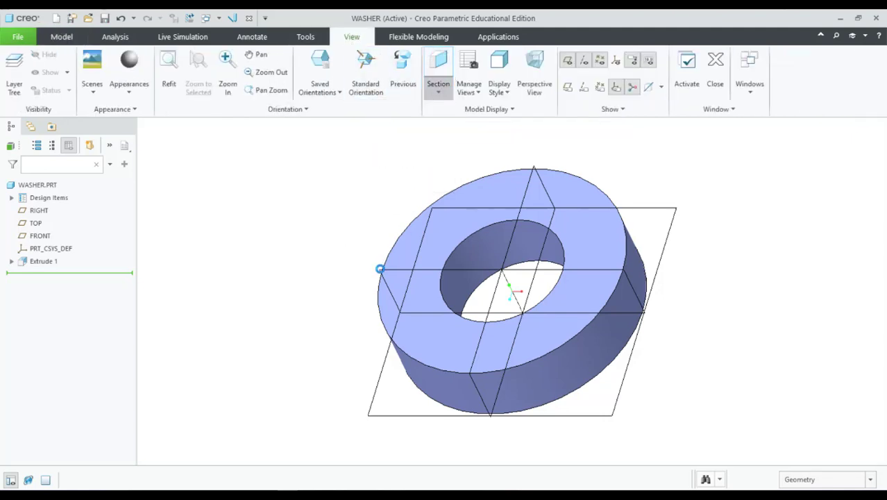
{"action": "mouse_move", "coordinate": [705, 351]}
{"action": "middle_mouse_down"}
{"action": "mouse_move", "coordinate": [734, 287]}
{"action": "mouse_move", "coordinate": [705, 253]}
{"action": "mouse_move", "coordinate": [708, 288]}
{"action": "mouse_move", "coordinate": [693, 329]}
{"action": "middle_mouse_up"}
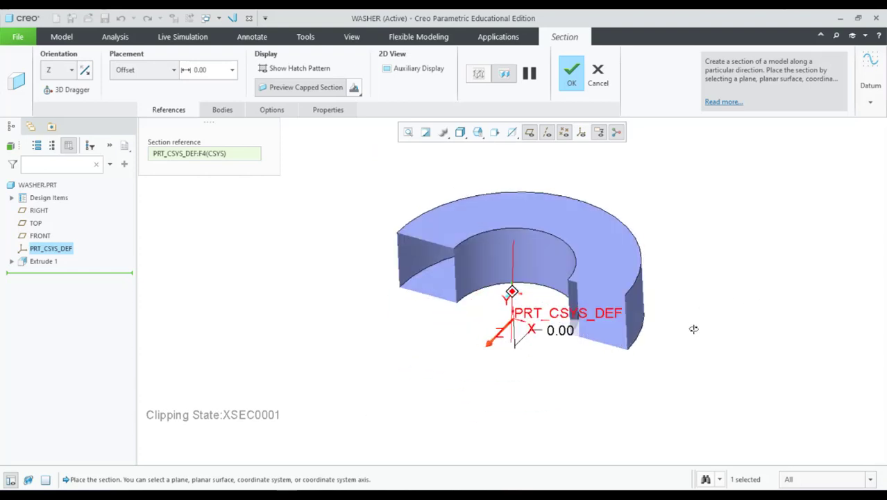
{"action": "left_click", "coordinate": [570, 75]}
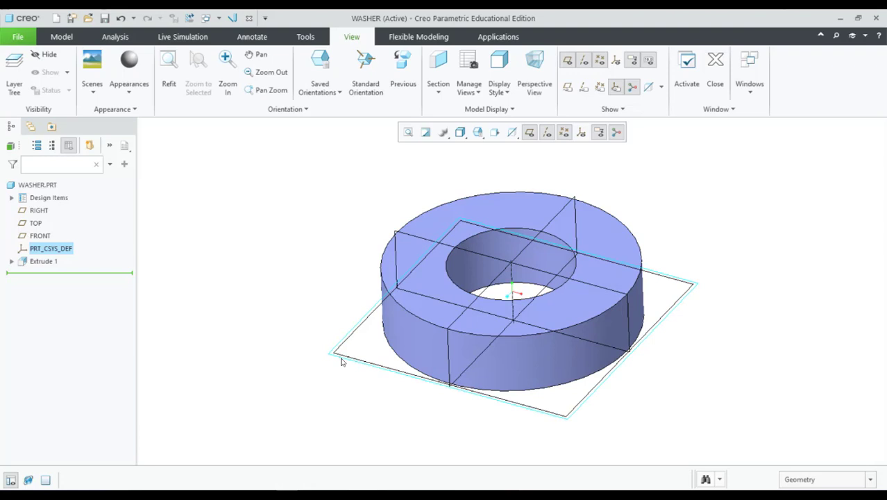
{"action": "left_click", "coordinate": [248, 284]}
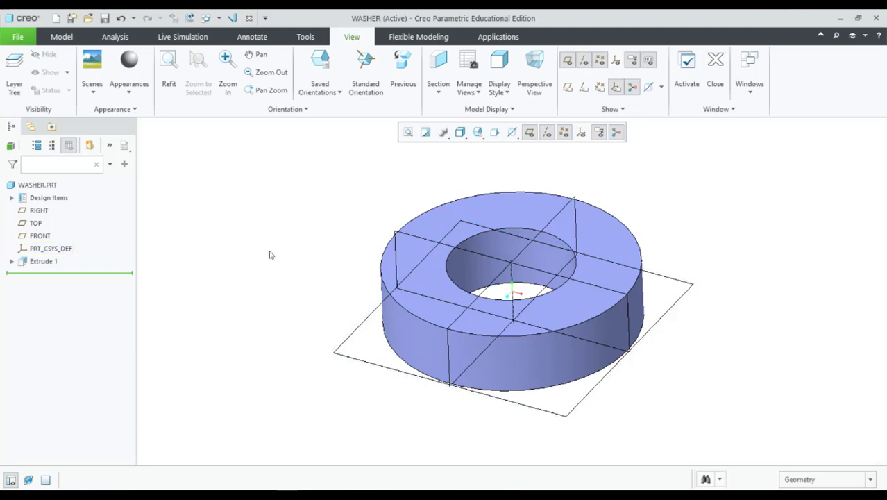
{"action": "left_click", "coordinate": [62, 36]}
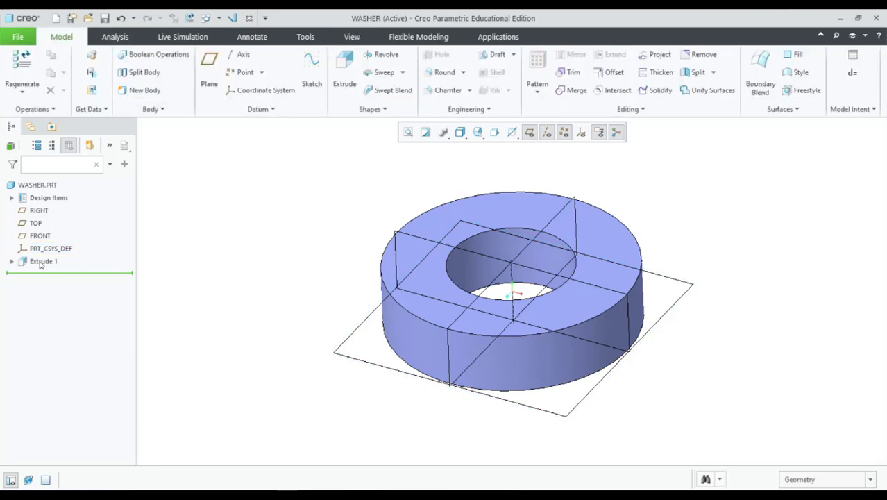
Solidify the Extrude 1 quilt into a solid washer.
{"action": "left_click", "coordinate": [40, 262]}
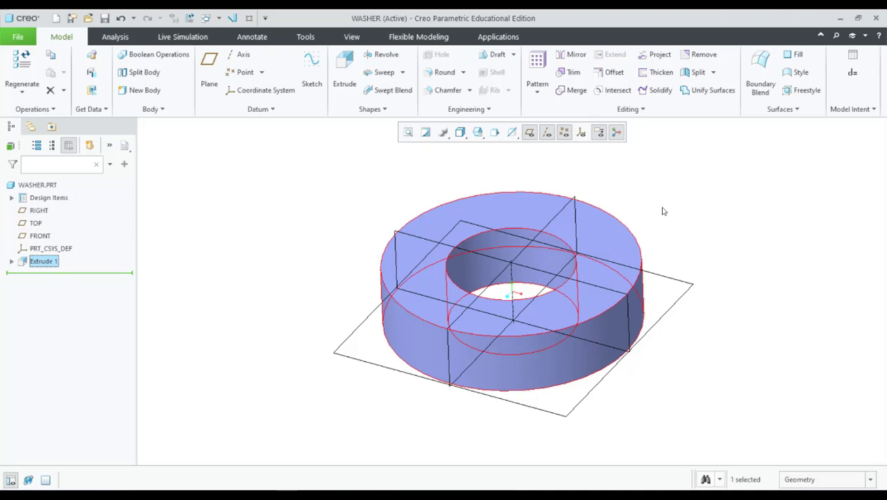
{"action": "left_click", "coordinate": [655, 90]}
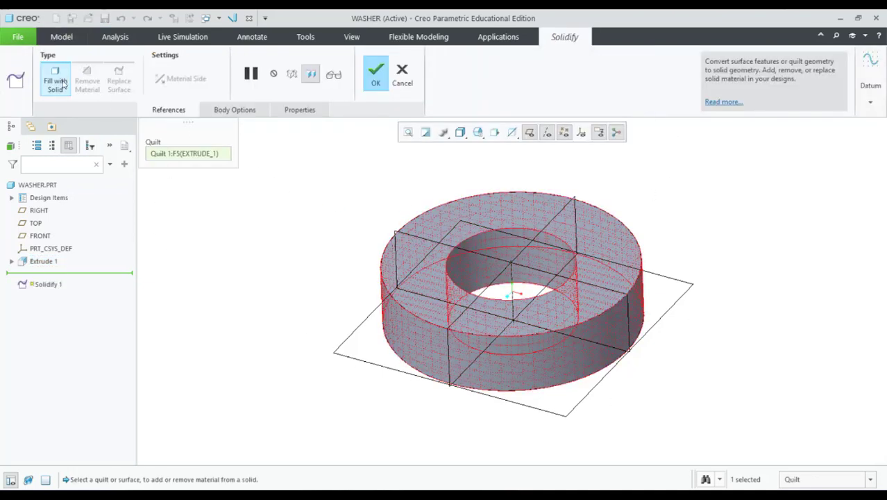
{"action": "left_click", "coordinate": [377, 80]}
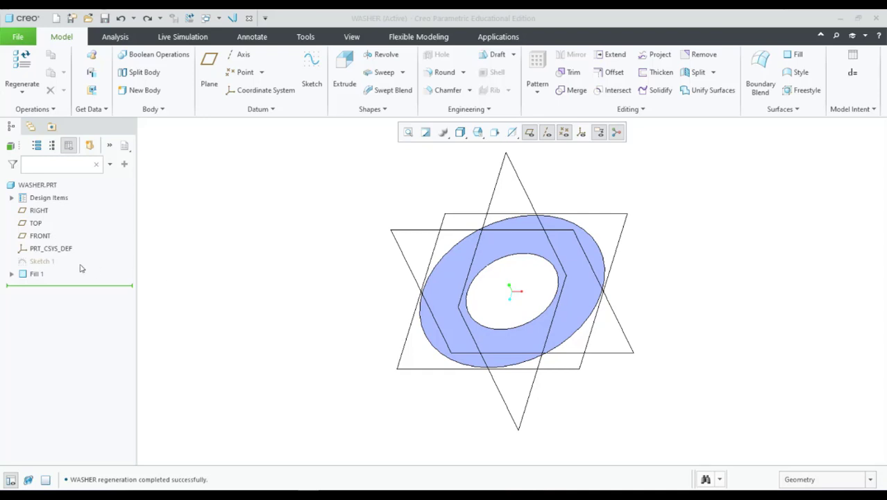
Select the Fill 1 ring surface in the model.
{"action": "left_click", "coordinate": [46, 263]}
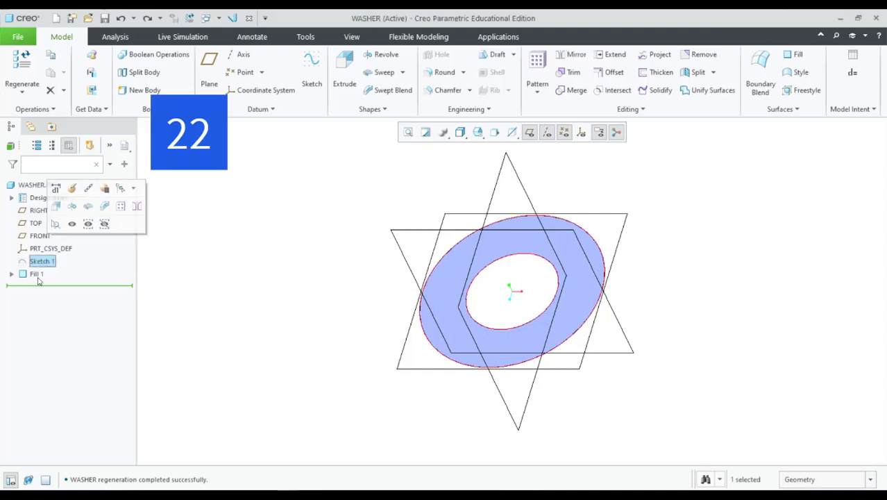
{"action": "left_click", "coordinate": [38, 277]}
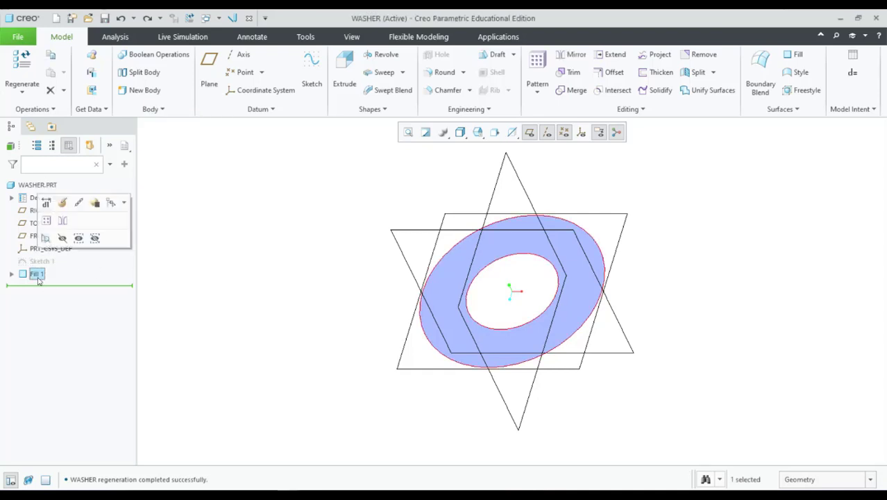
{"action": "left_click", "coordinate": [224, 280]}
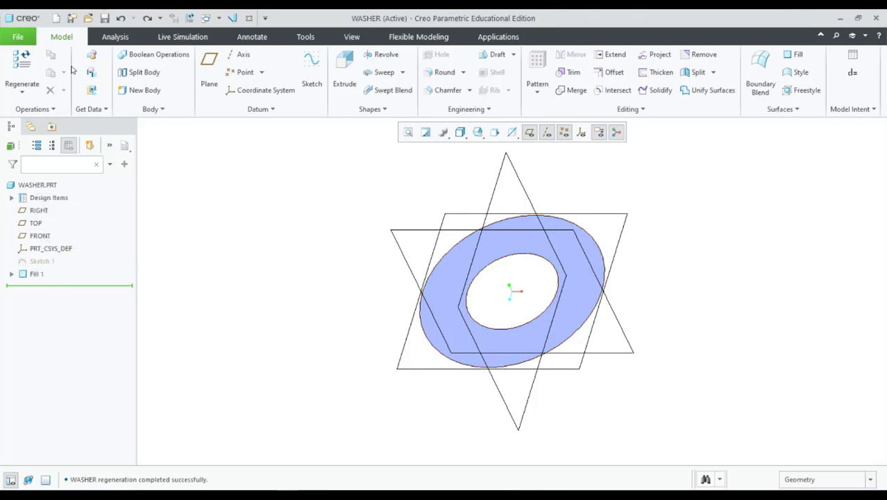
{"action": "left_click", "coordinate": [442, 271]}
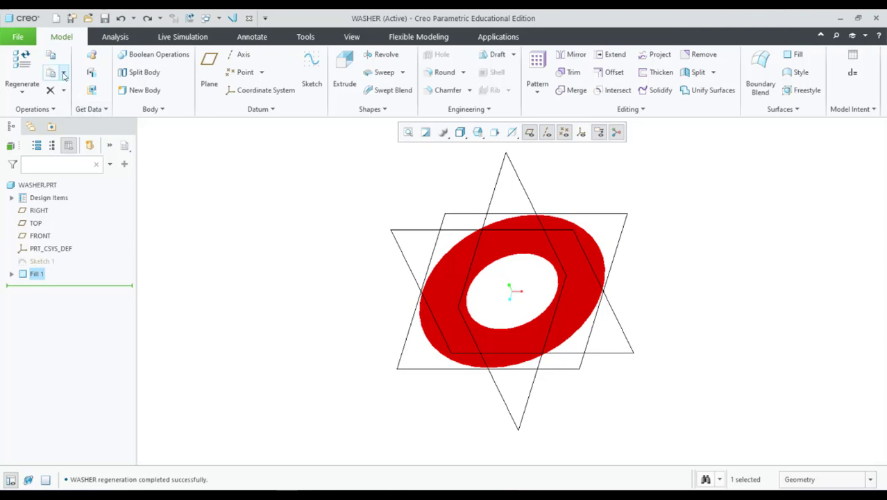
Paste Special a moved copy of the ring, offset 0.50 along the TOP plane.
{"action": "left_click", "coordinate": [63, 72]}
{"action": "left_click", "coordinate": [92, 104]}
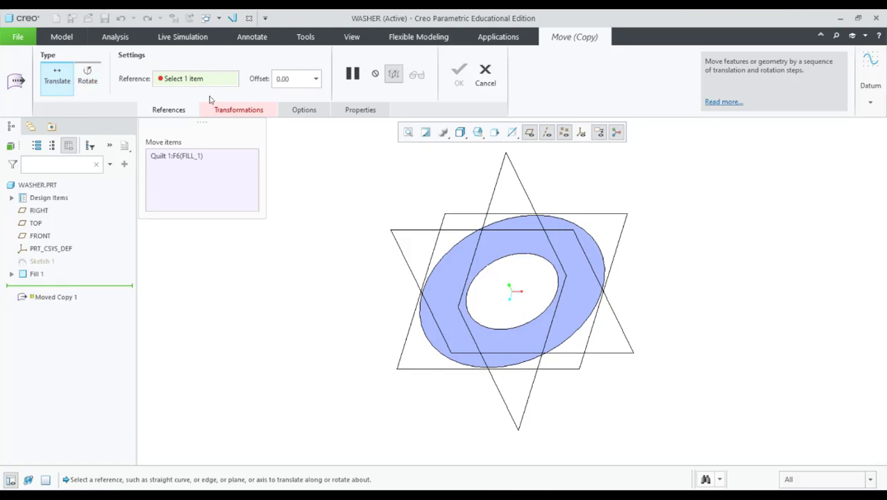
{"action": "left_click", "coordinate": [460, 221]}
{"action": "left_click_drag", "start_coordinate": [502, 326], "coordinate": [495, 315]}
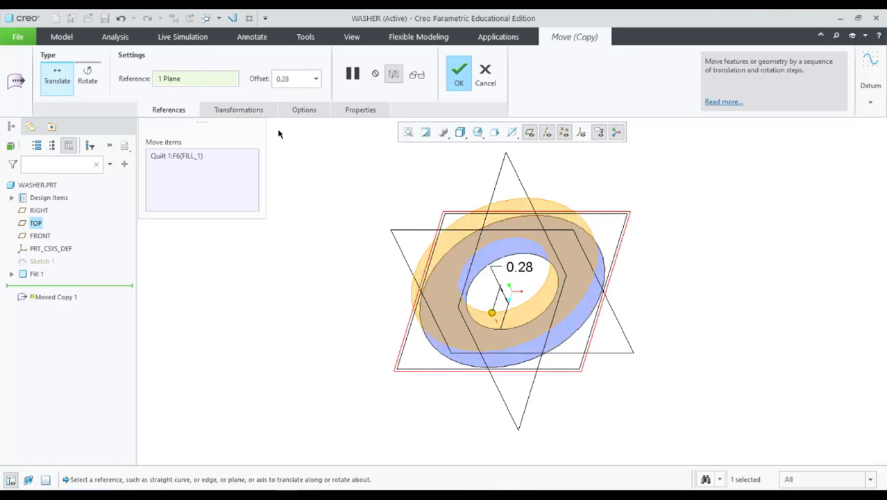
{"action": "left_click", "coordinate": [304, 84]}
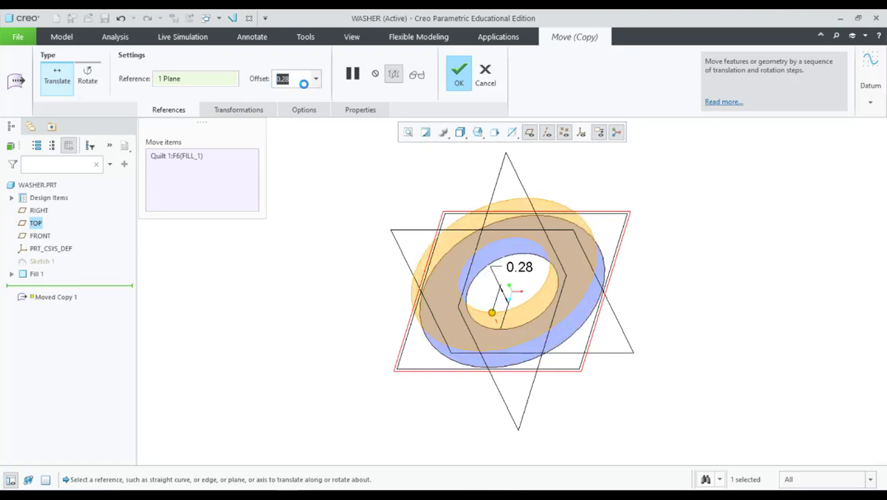
{"action": "type", "text": "0.5"}
{"action": "key", "text": "Return"}
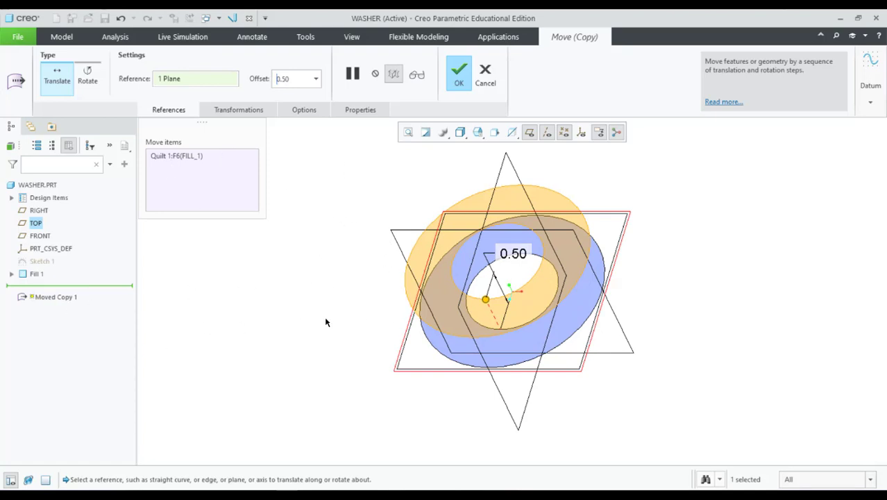
{"action": "mouse_move", "coordinate": [320, 322]}
{"action": "middle_mouse_down"}
{"action": "mouse_move", "coordinate": [315, 250]}
{"action": "mouse_move", "coordinate": [316, 296]}
{"action": "middle_mouse_up"}
{"action": "left_click", "coordinate": [459, 75]}
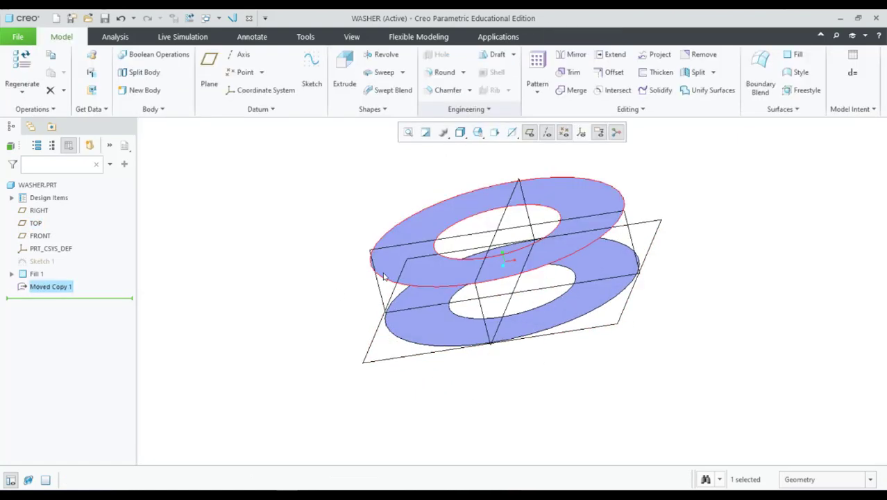
{"action": "mouse_move", "coordinate": [225, 288]}
{"action": "middle_mouse_down"}
{"action": "mouse_move", "coordinate": [214, 222]}
{"action": "mouse_move", "coordinate": [234, 304]}
{"action": "middle_mouse_up"}
{"action": "left_click", "coordinate": [234, 304]}
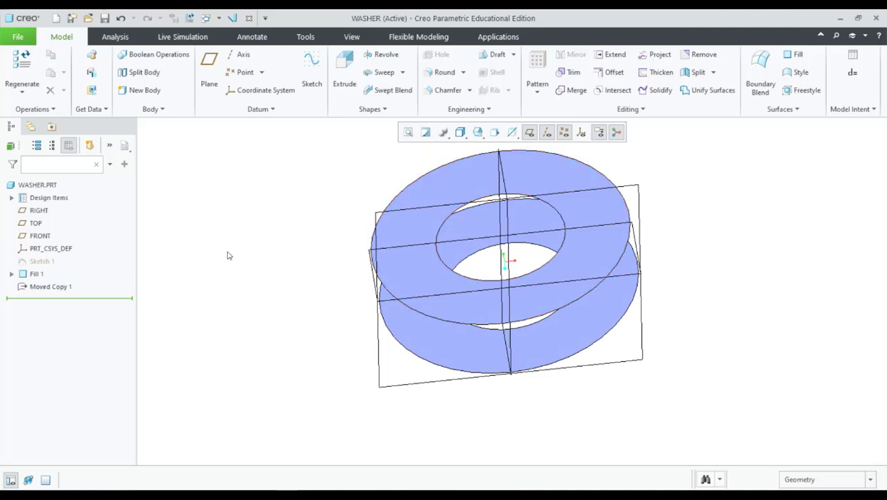
{"action": "left_click", "coordinate": [36, 261]}
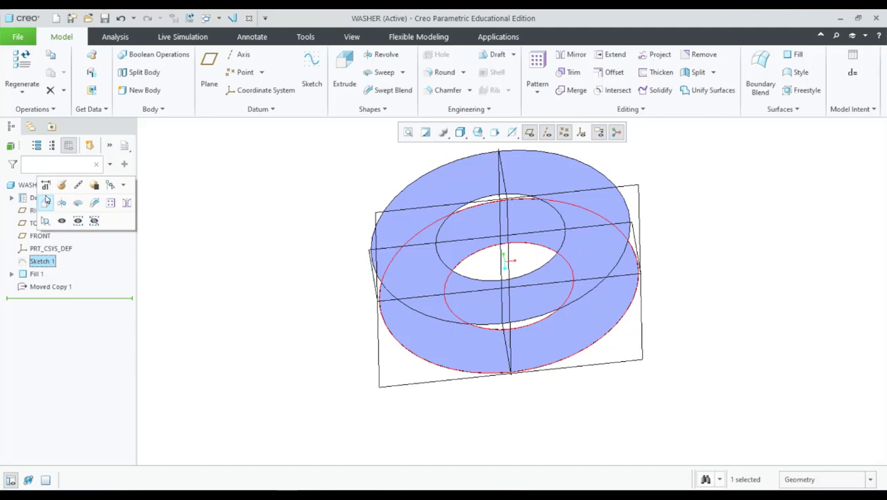
Extrude Sketch 1 as a 0.50-deep surface rather than a solid.
{"action": "left_click", "coordinate": [46, 202]}
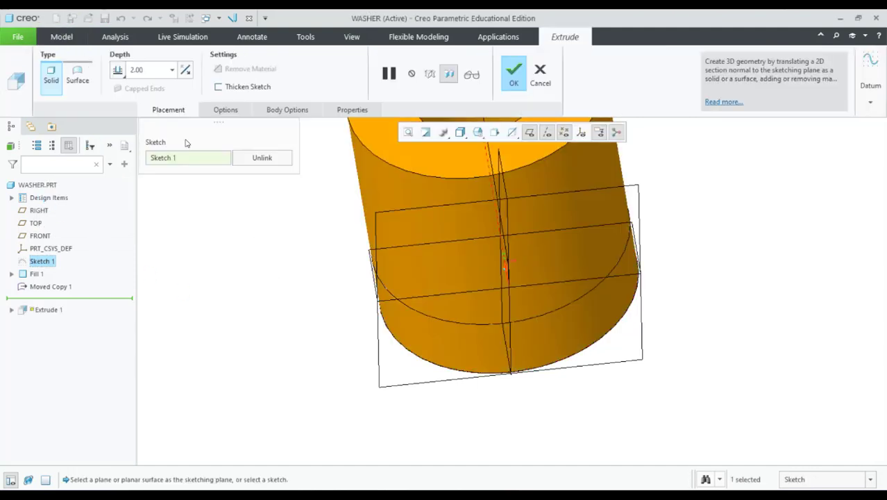
{"action": "left_click", "coordinate": [159, 71]}
{"action": "type", "text": "0.5"}
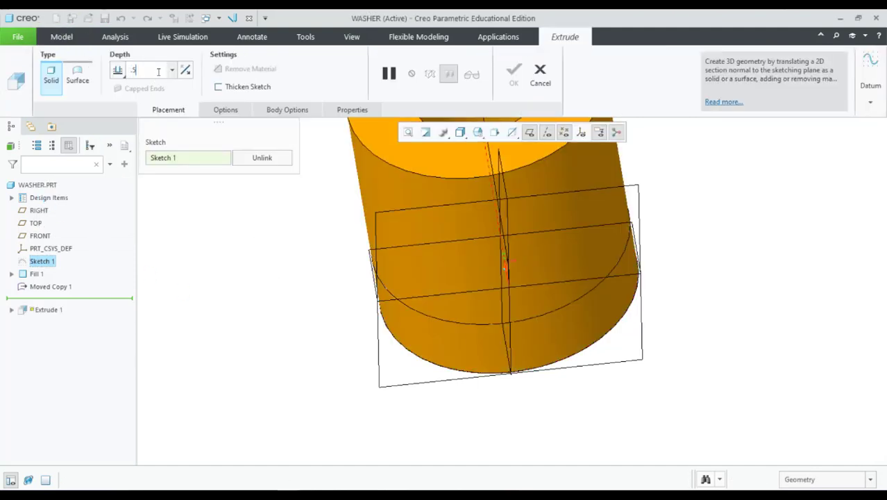
{"action": "key", "text": "Return"}
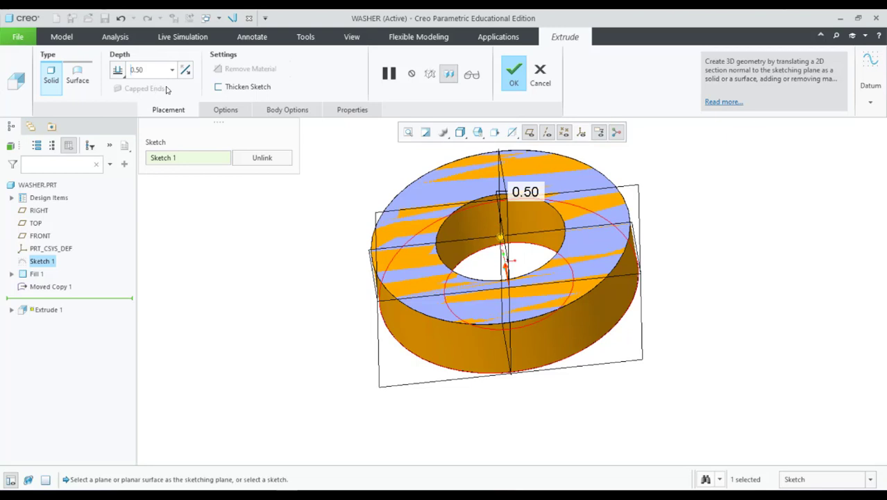
{"action": "left_click", "coordinate": [79, 77]}
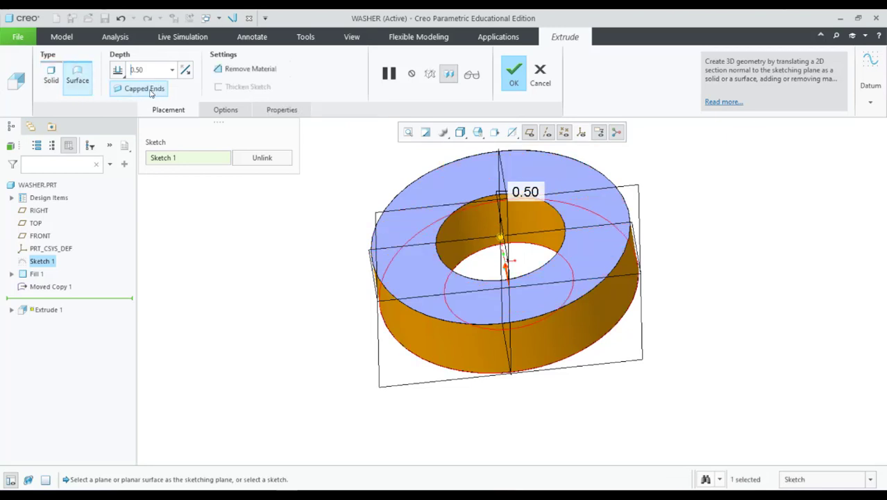
{"action": "mouse_move", "coordinate": [232, 290]}
{"action": "middle_mouse_down"}
{"action": "mouse_move", "coordinate": [204, 210]}
{"action": "mouse_move", "coordinate": [219, 289]}
{"action": "mouse_move", "coordinate": [213, 199]}
{"action": "mouse_move", "coordinate": [231, 270]}
{"action": "middle_mouse_up"}
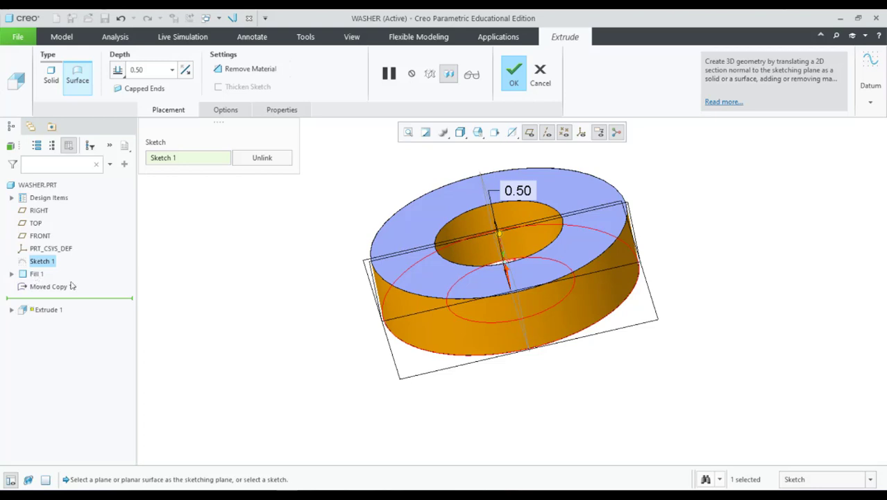
{"action": "left_click", "coordinate": [512, 76]}
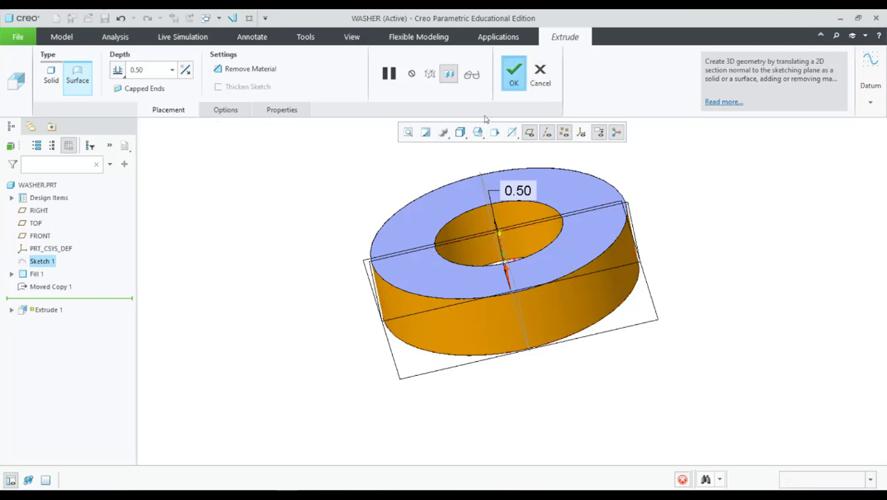
Select Fill 1 through Extrude 1 in the tree and start a Solidify feature.
{"action": "left_click", "coordinate": [177, 264]}
{"action": "key", "text": "ctrl+d"}
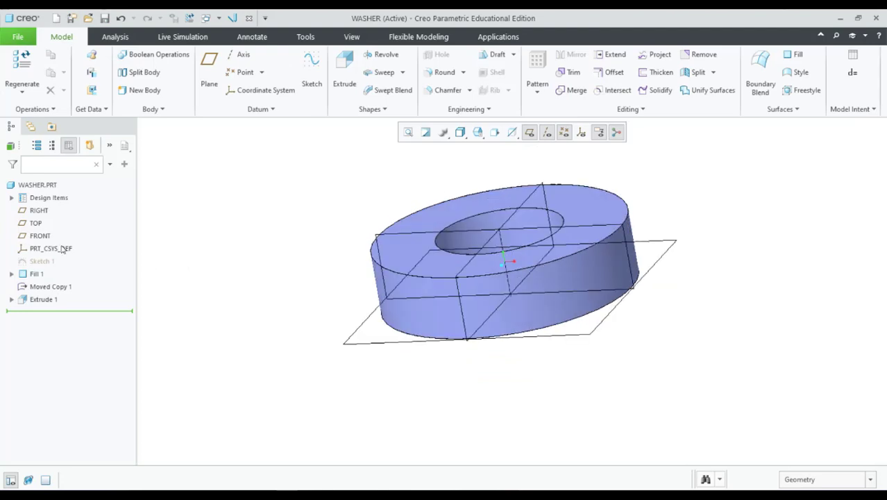
{"action": "left_click", "coordinate": [39, 275]}
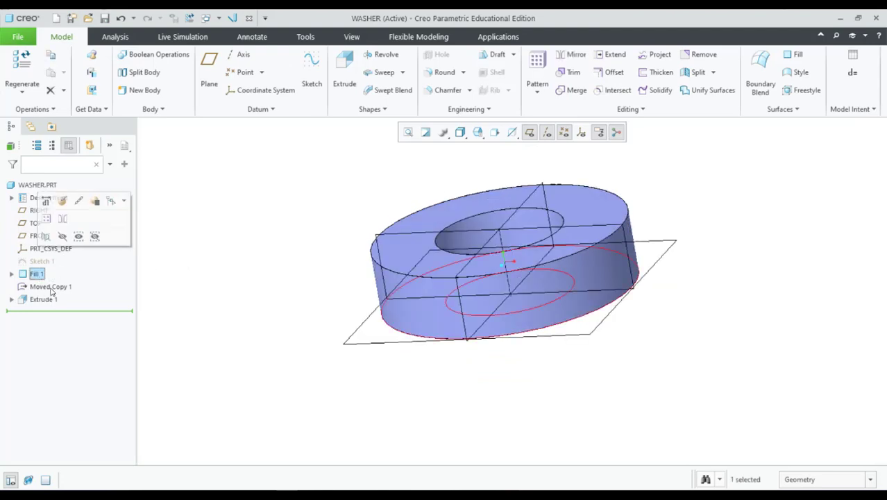
{"action": "left_click", "coordinate": [47, 298], "text": "shift"}
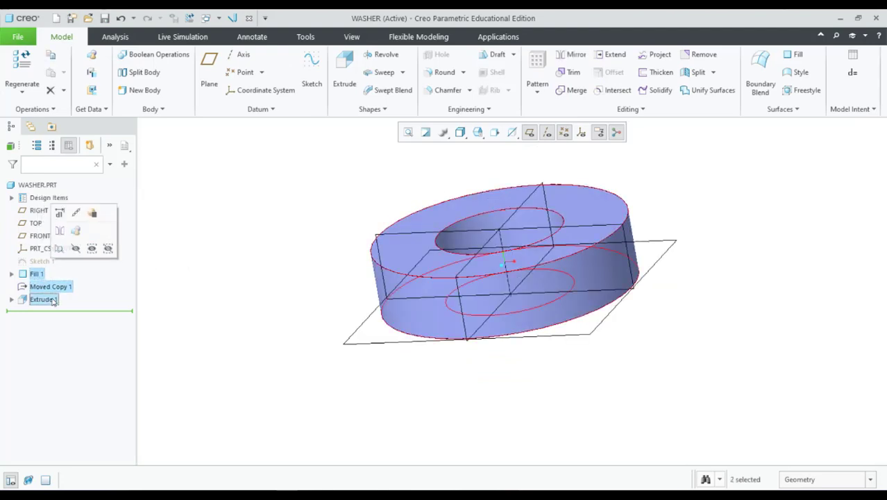
{"action": "left_click", "coordinate": [658, 91]}
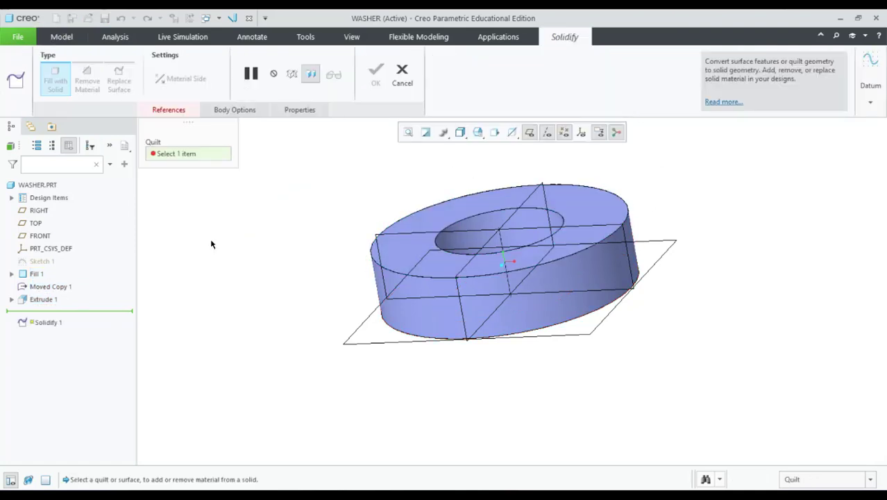
Pick the extruded quilt, then cancel and confirm abandoning the Solidify attempt.
{"action": "left_click", "coordinate": [422, 310]}
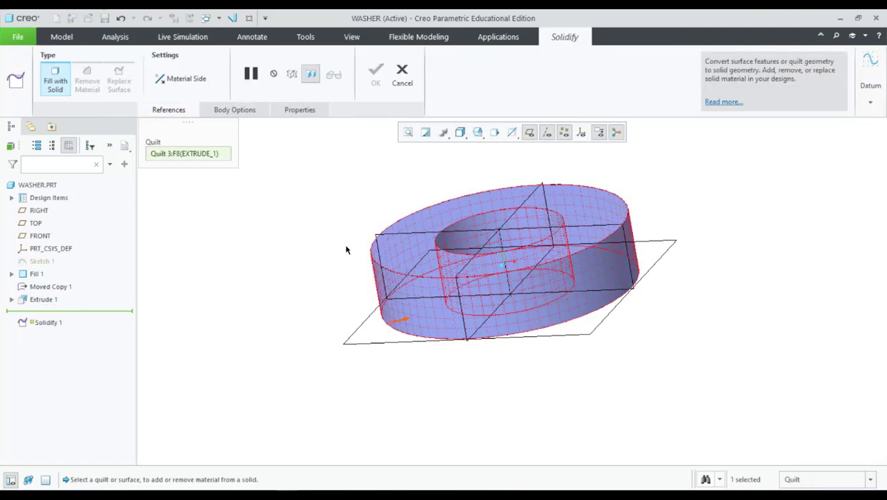
{"action": "middle_click_drag", "start_coordinate": [346, 250], "coordinate": [349, 277]}
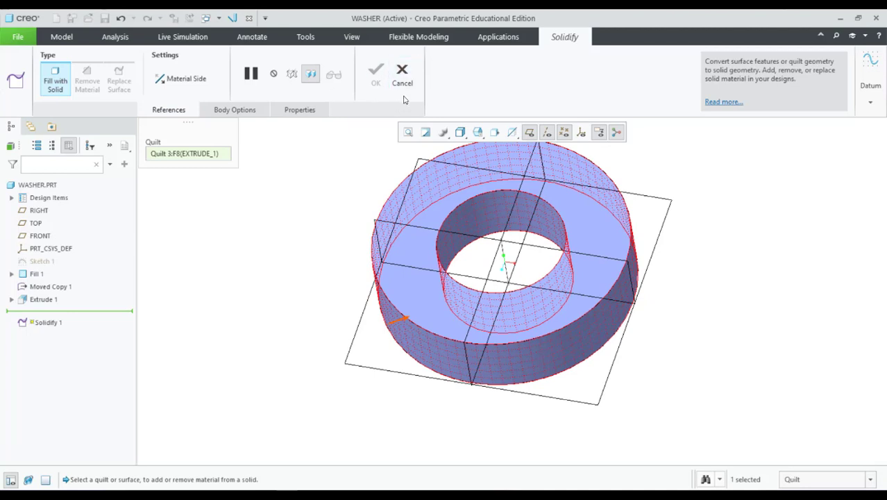
{"action": "left_click", "coordinate": [402, 80]}
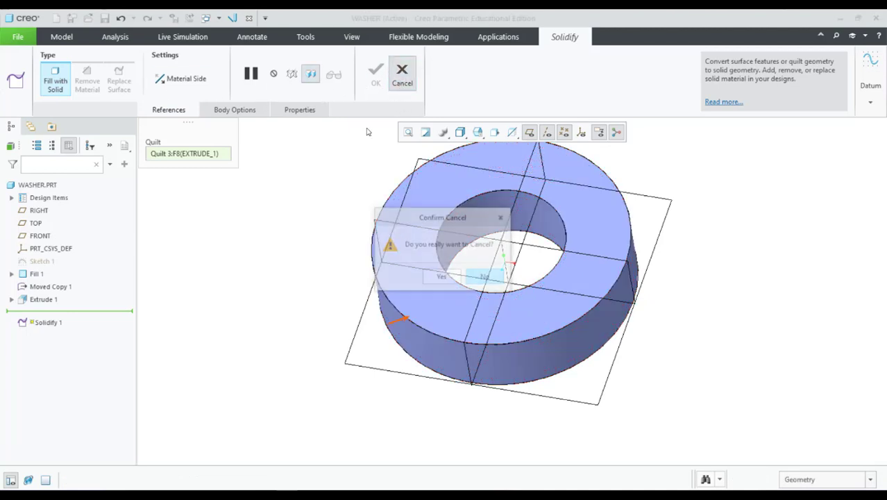
{"action": "left_click", "coordinate": [447, 278]}
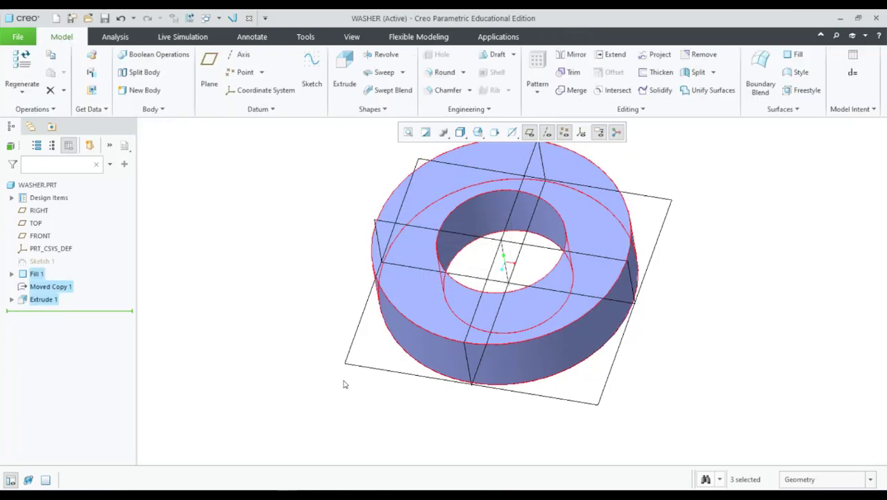
Clear the selection, return to the standard view, and start a Merge feature.
{"action": "middle_click_drag", "start_coordinate": [345, 383], "coordinate": [344, 343]}
{"action": "left_click", "coordinate": [261, 300]}
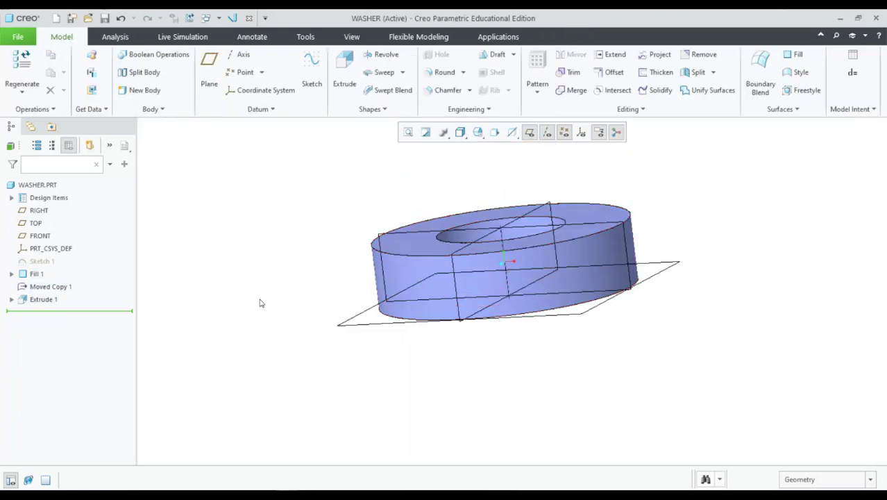
{"action": "key", "text": "ctrl+d"}
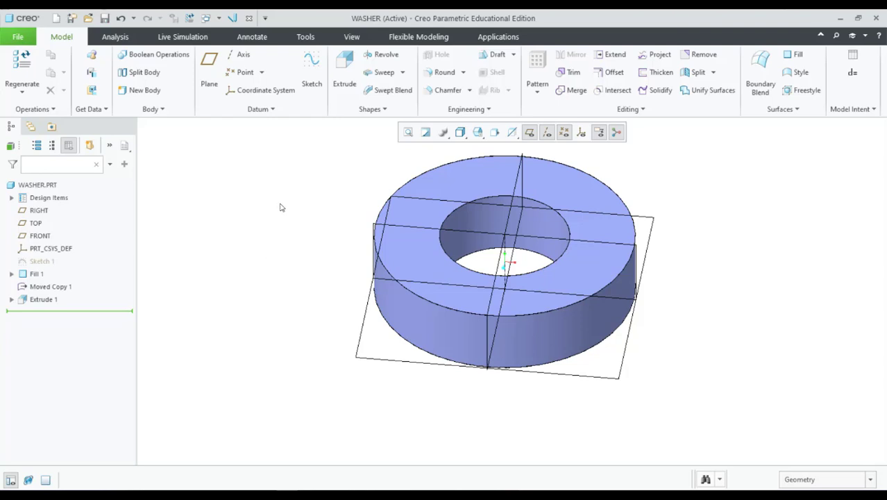
{"action": "middle_click_drag", "start_coordinate": [281, 207], "coordinate": [597, 90]}
{"action": "left_click", "coordinate": [573, 90]}
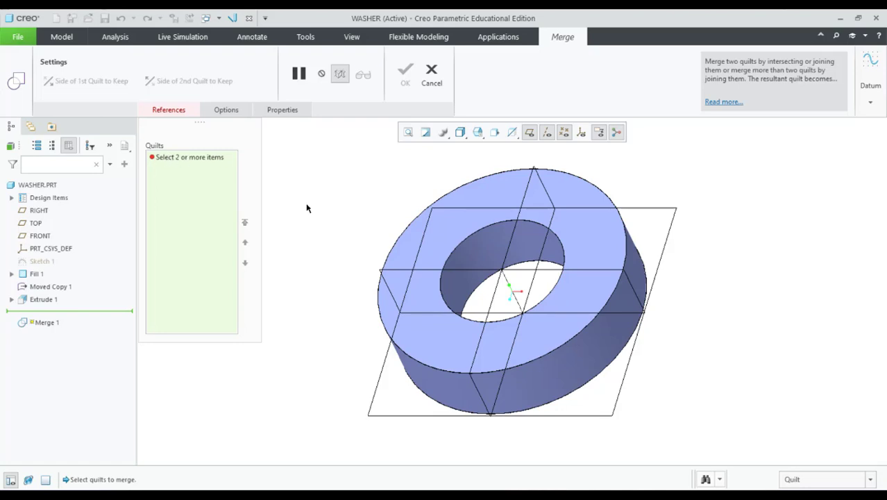
Collect the top moved-copy, extruded wall and bottom fill quilts into the merge.
{"action": "left_click", "coordinate": [417, 239]}
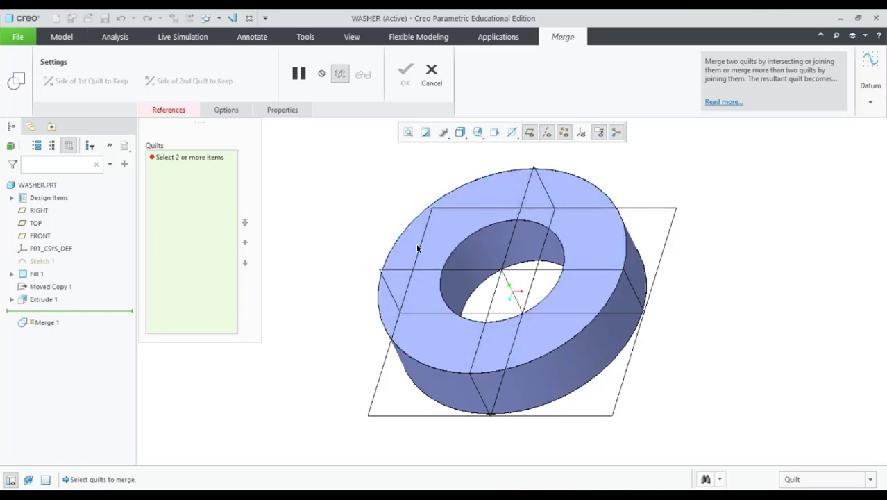
{"action": "left_click", "coordinate": [412, 395]}
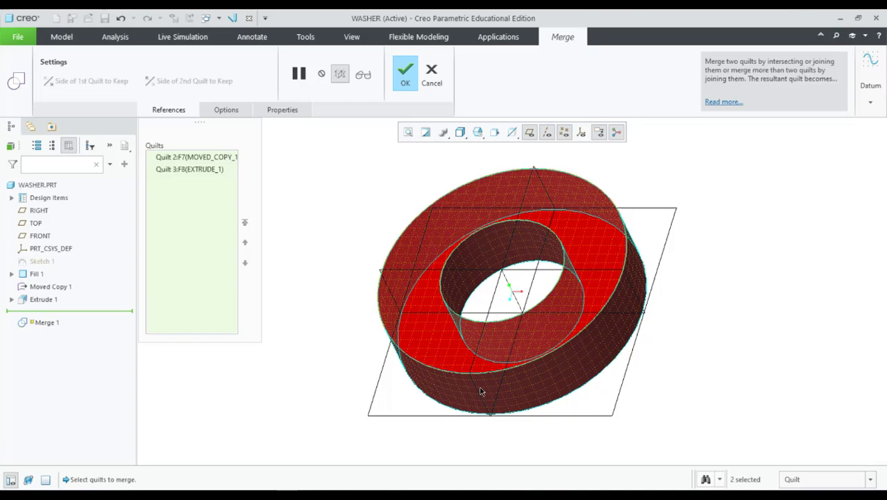
{"action": "mouse_move", "coordinate": [480, 391]}
{"action": "middle_mouse_down"}
{"action": "mouse_move", "coordinate": [497, 358]}
{"action": "mouse_move", "coordinate": [486, 317]}
{"action": "mouse_move", "coordinate": [469, 398]}
{"action": "middle_mouse_up"}
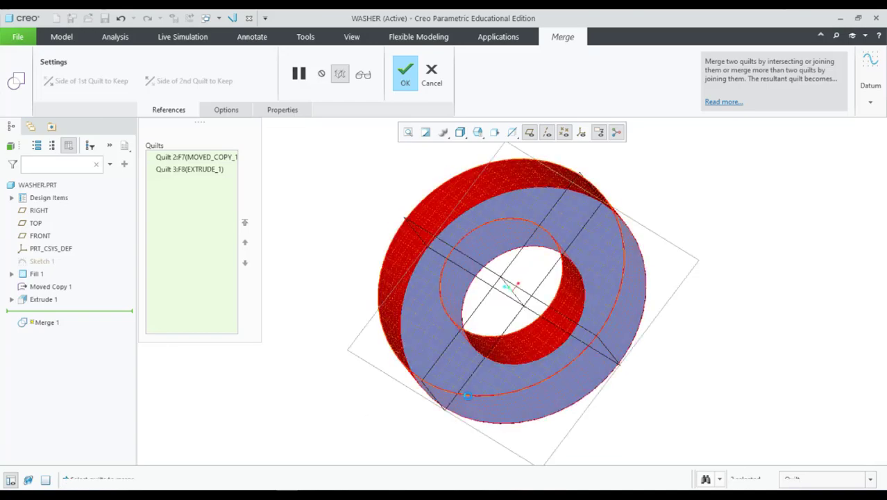
{"action": "left_click", "coordinate": [468, 395]}
{"action": "mouse_move", "coordinate": [333, 353]}
{"action": "middle_mouse_down"}
{"action": "mouse_move", "coordinate": [321, 266]}
{"action": "mouse_move", "coordinate": [333, 394]}
{"action": "middle_mouse_up"}
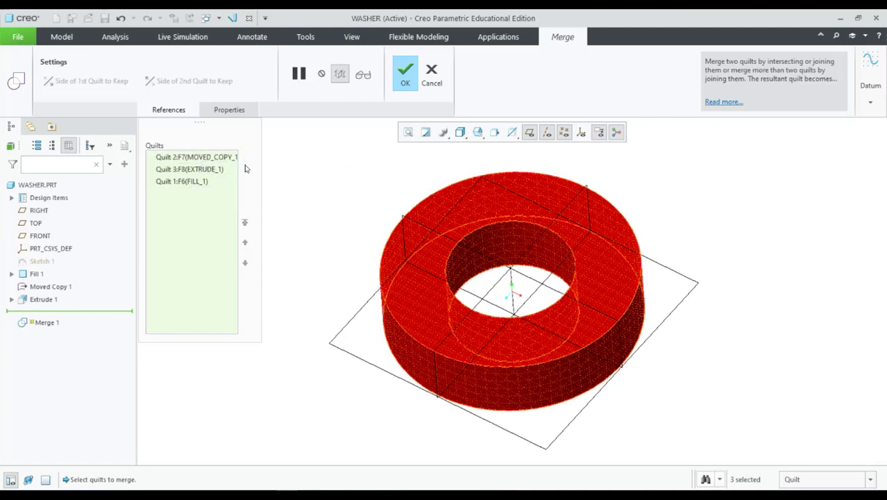
Complete Merge 1, then solidify the merged quilt into a solid washer.
{"action": "left_click", "coordinate": [404, 72]}
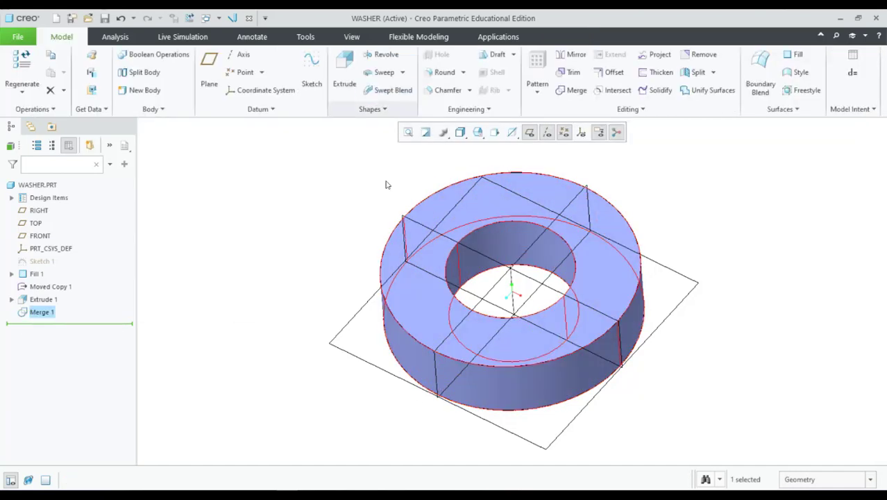
{"action": "middle_click_drag", "start_coordinate": [336, 228], "coordinate": [354, 249]}
{"action": "left_click", "coordinate": [42, 313]}
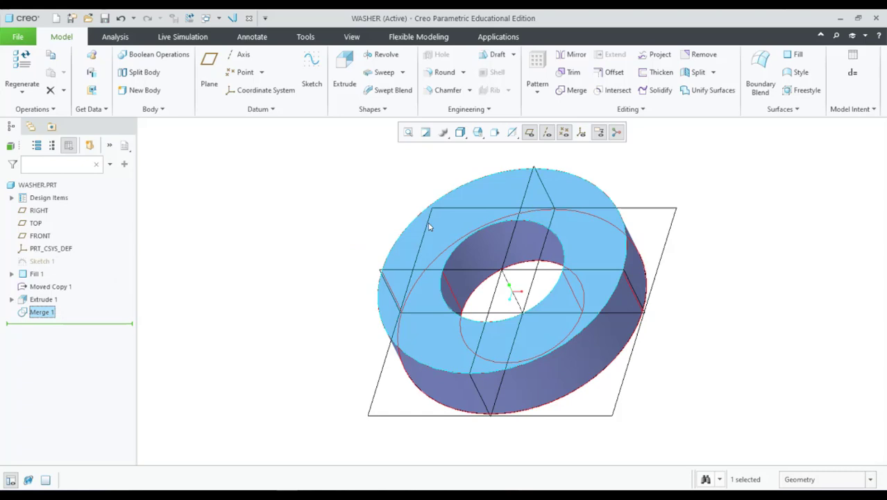
{"action": "left_click", "coordinate": [655, 90]}
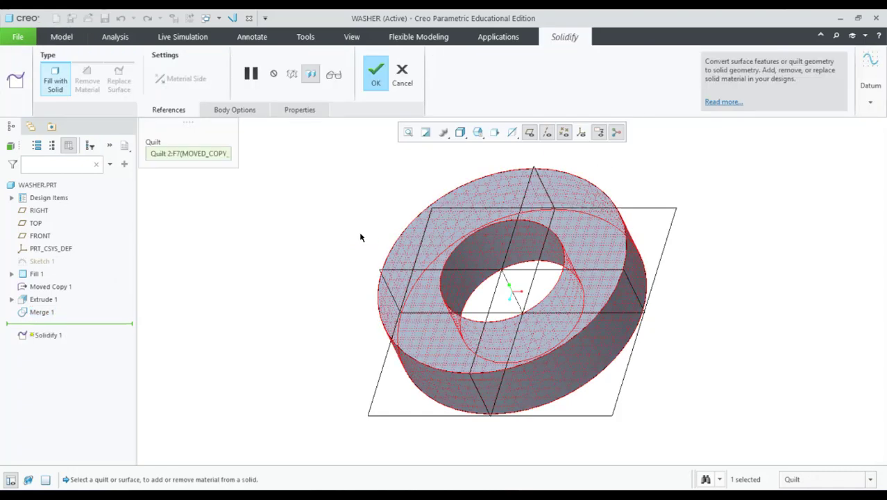
{"action": "left_click", "coordinate": [375, 73]}
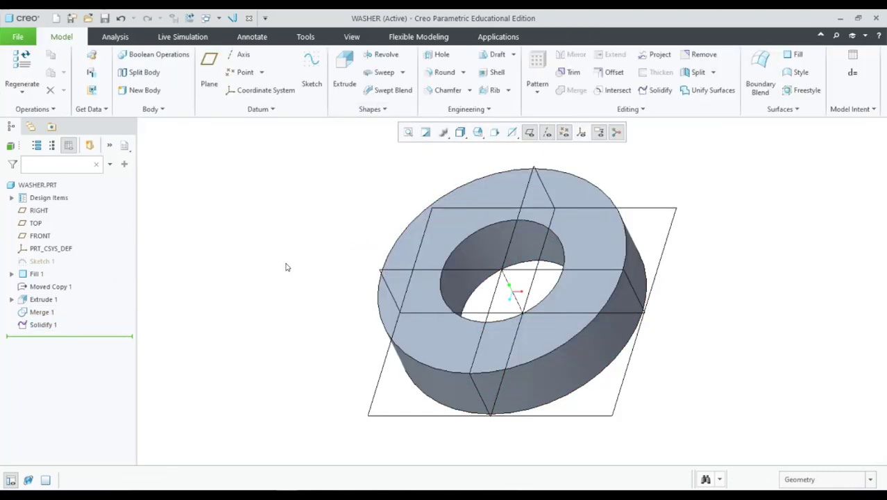